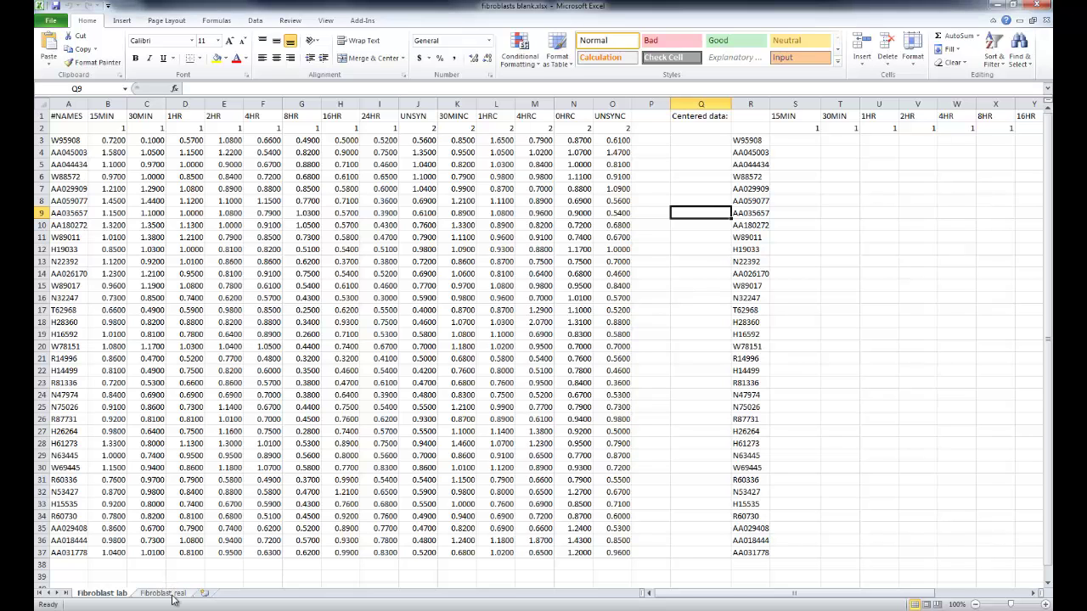
Step: Look over the data on the Fibroblast real sheet and return to the Fibroblast lab sheet
left_click(170, 593)
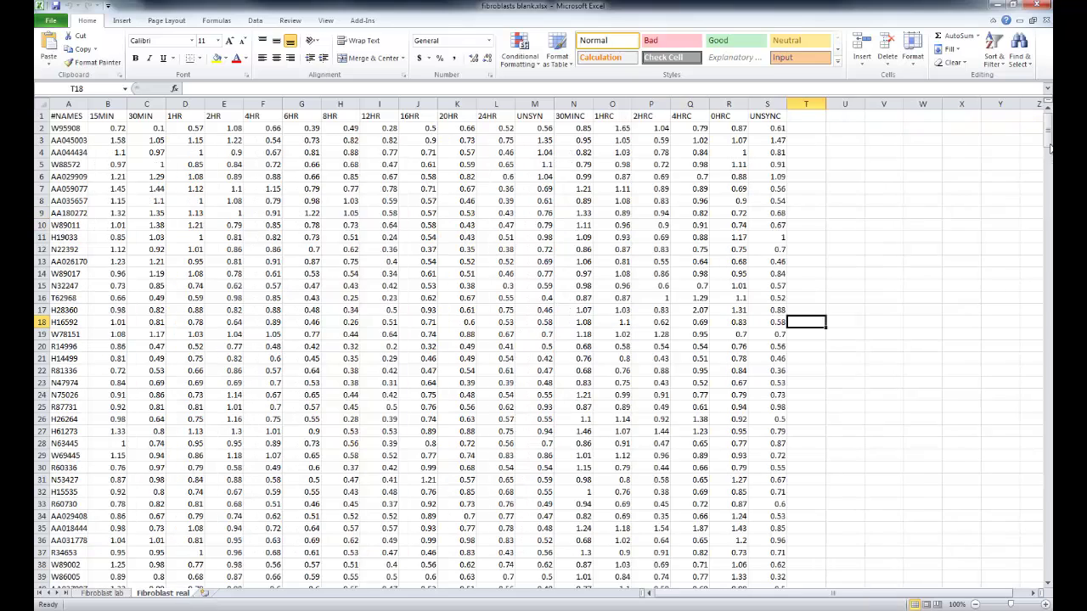
mouse_move(1049, 139)
left_mouse_down()
mouse_move(1047, 575)
mouse_move(1031, 127)
left_mouse_up()
left_click(112, 595)
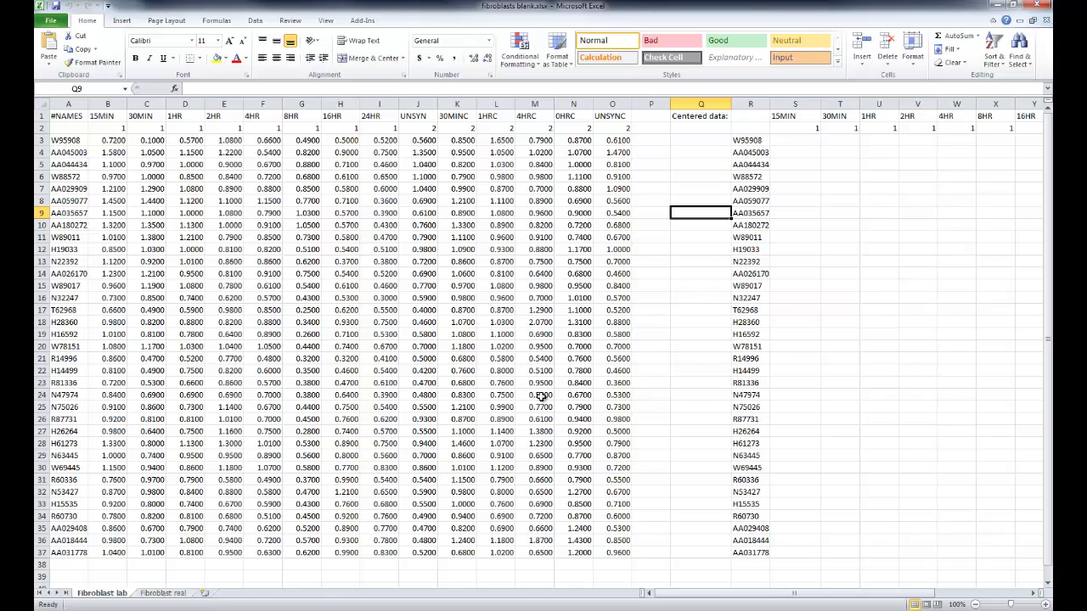
Step: Calculate the average of the first 15MIN column in B38 with =AVERAGE(B3:B37)
left_click(118, 565)
type("a")
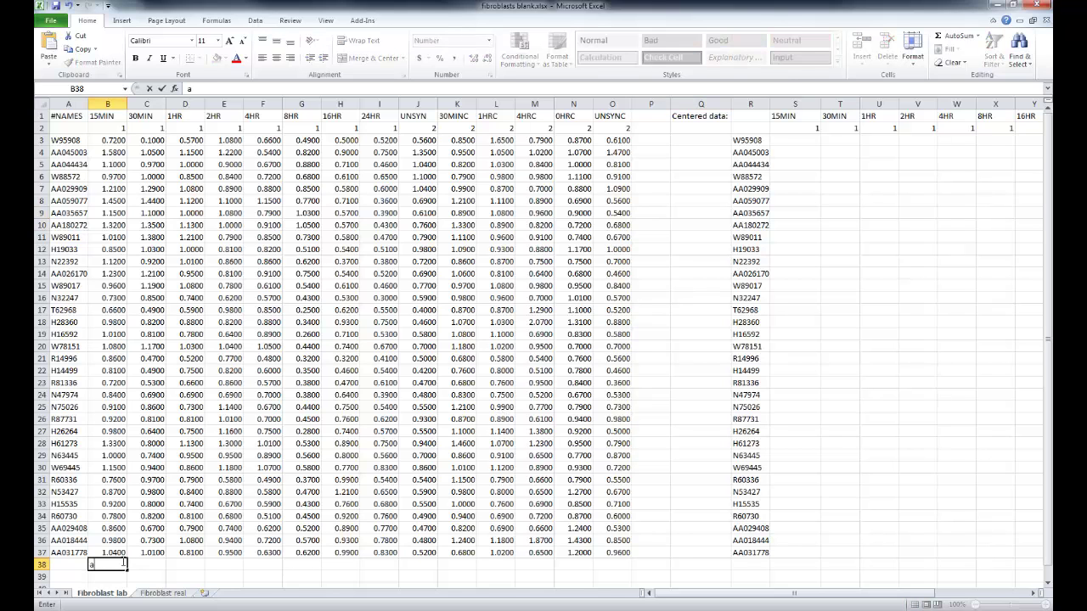
type("=av")
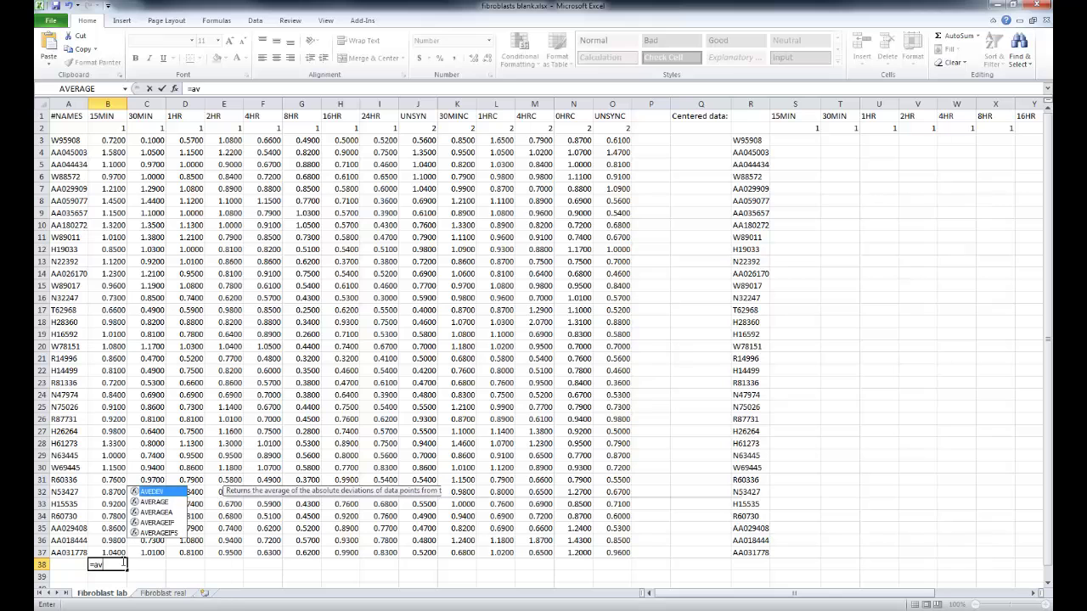
type("erage")
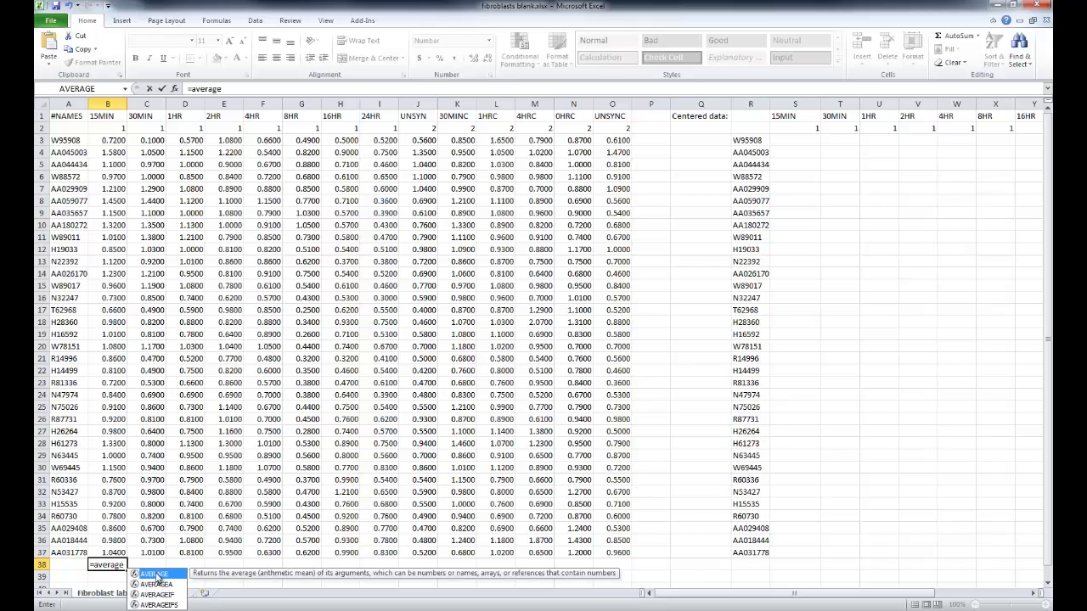
double_click(157, 575)
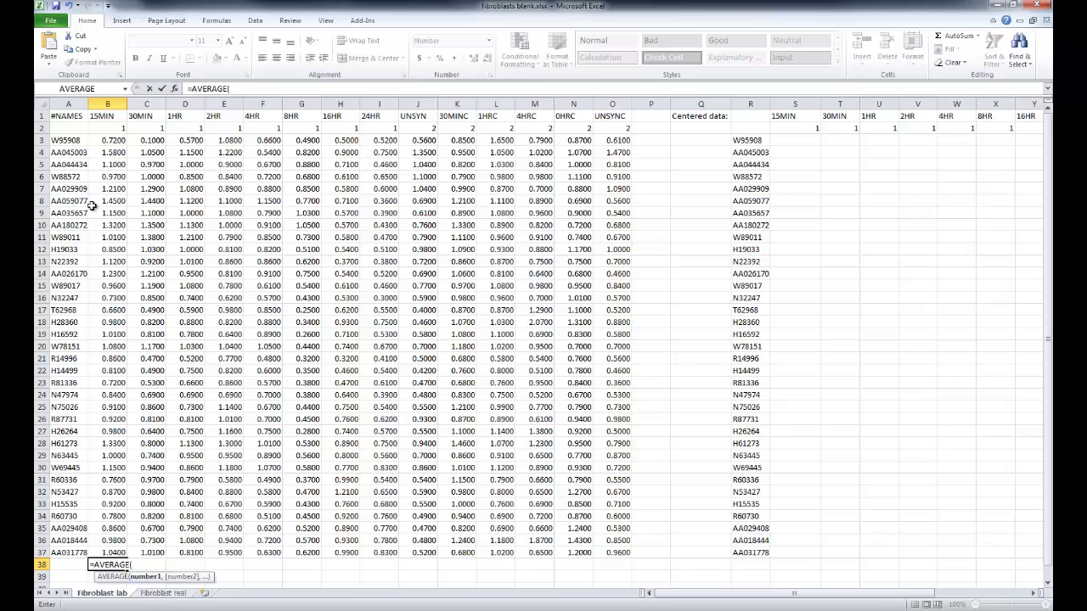
left_click_drag(108, 141, 111, 553)
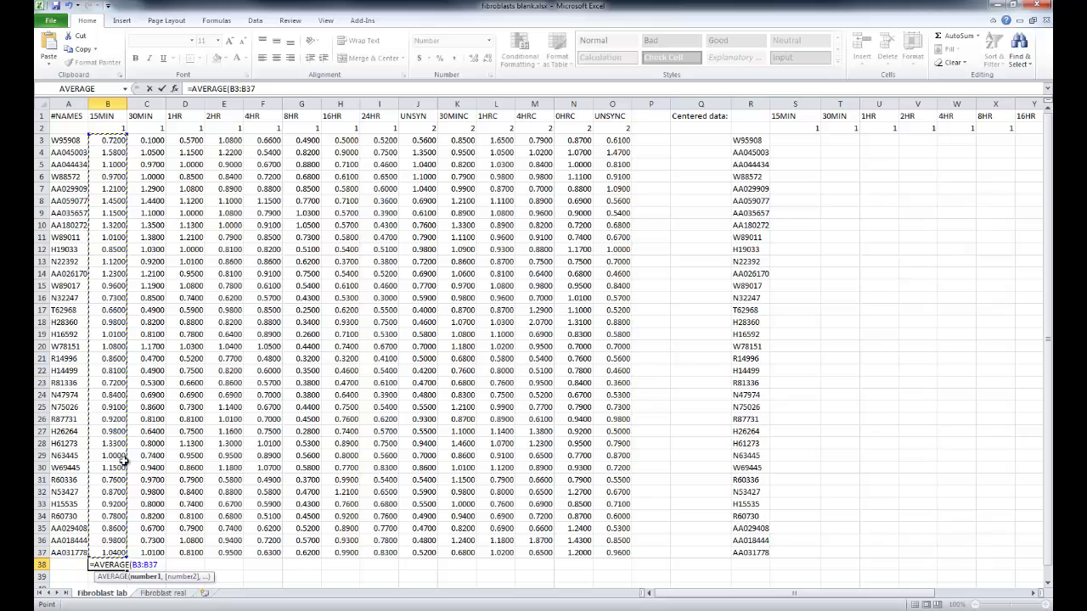
type(")")
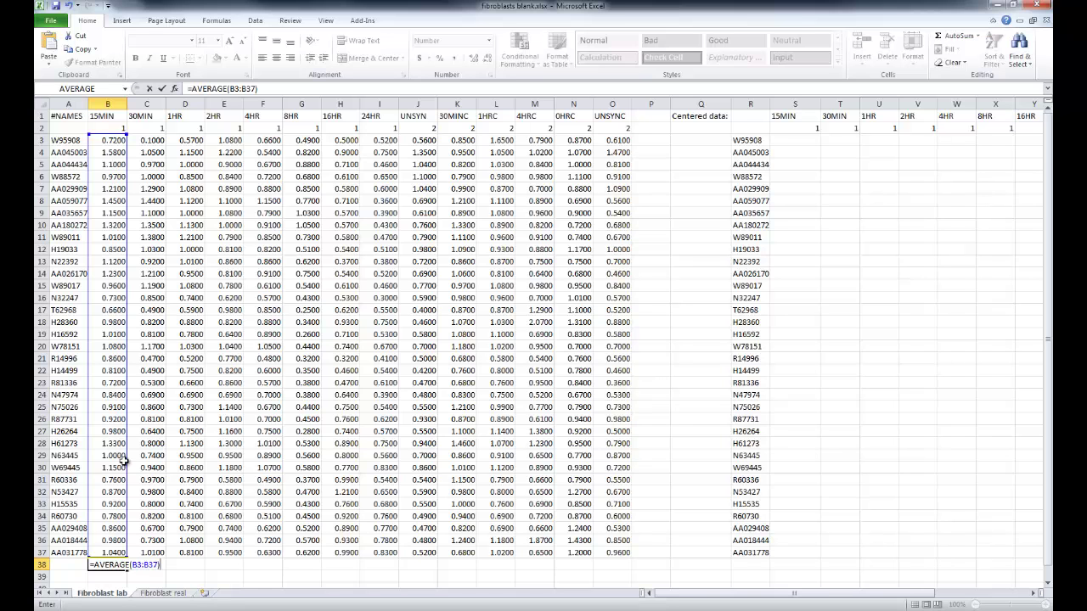
key("Return")
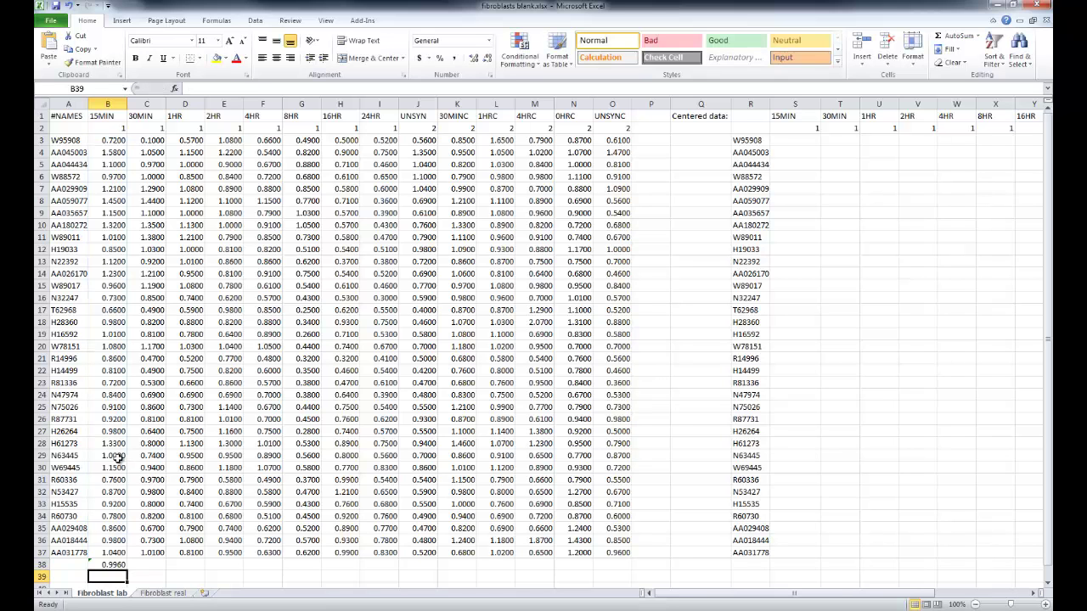
Step: Fill the average formula from B38 across row 38 through the UNSYNC column, O38
left_click(127, 568)
left_click_drag(127, 570, 630, 570)
left_click(625, 578)
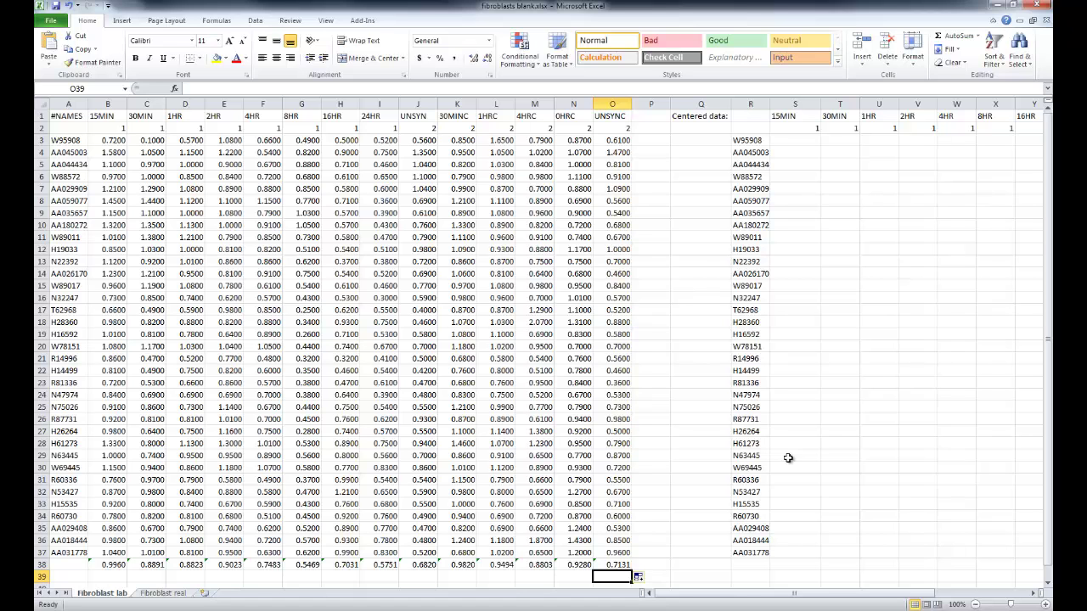
Step: Enter =B3-$B$38 in S3 to centre the first 15MIN value of gene W95908
left_click(801, 141)
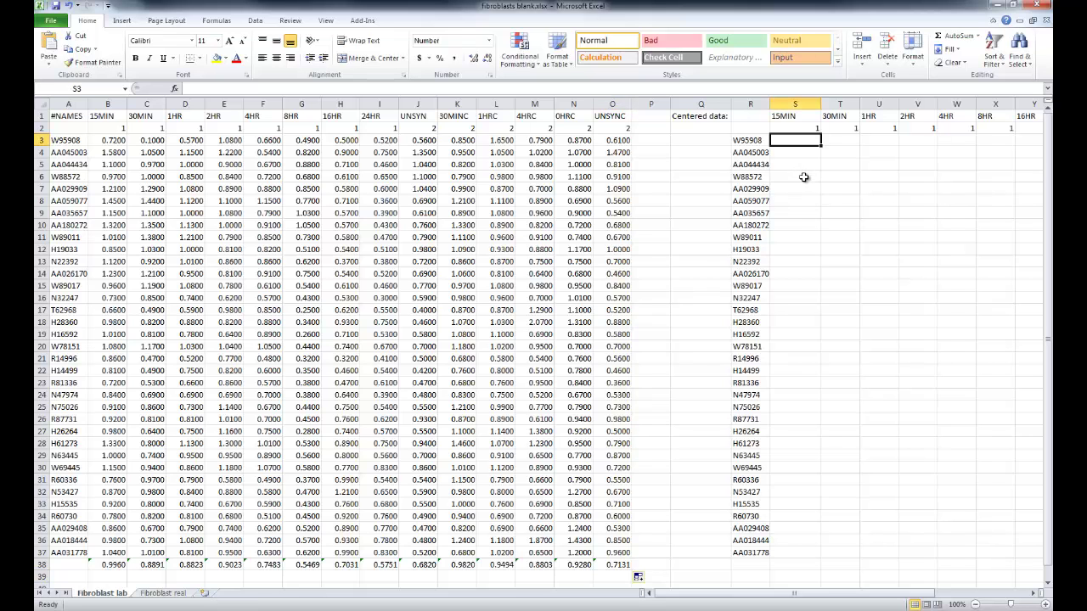
type("=")
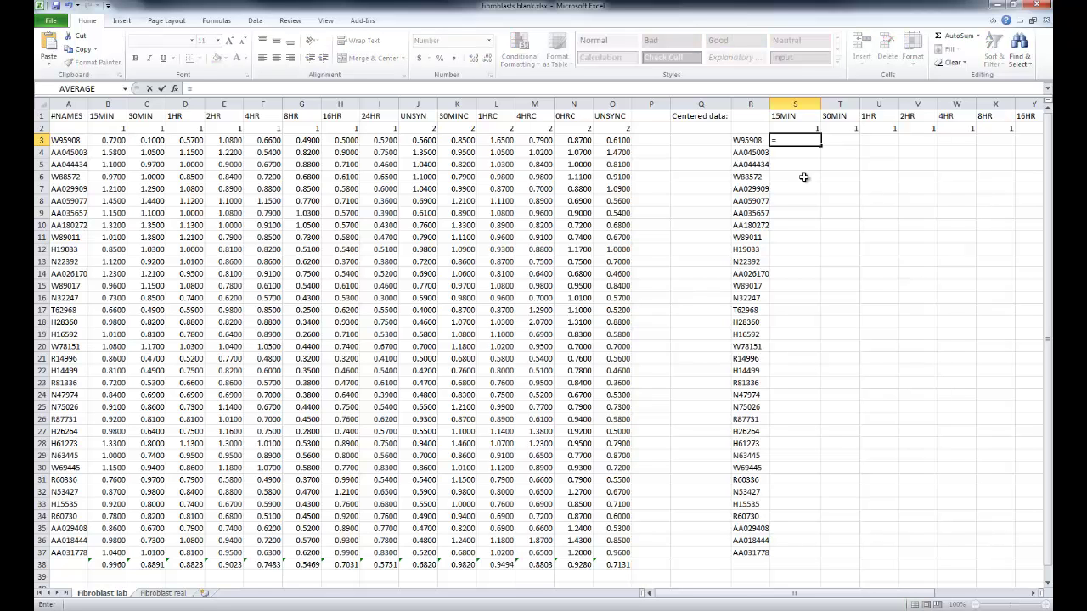
type("B")
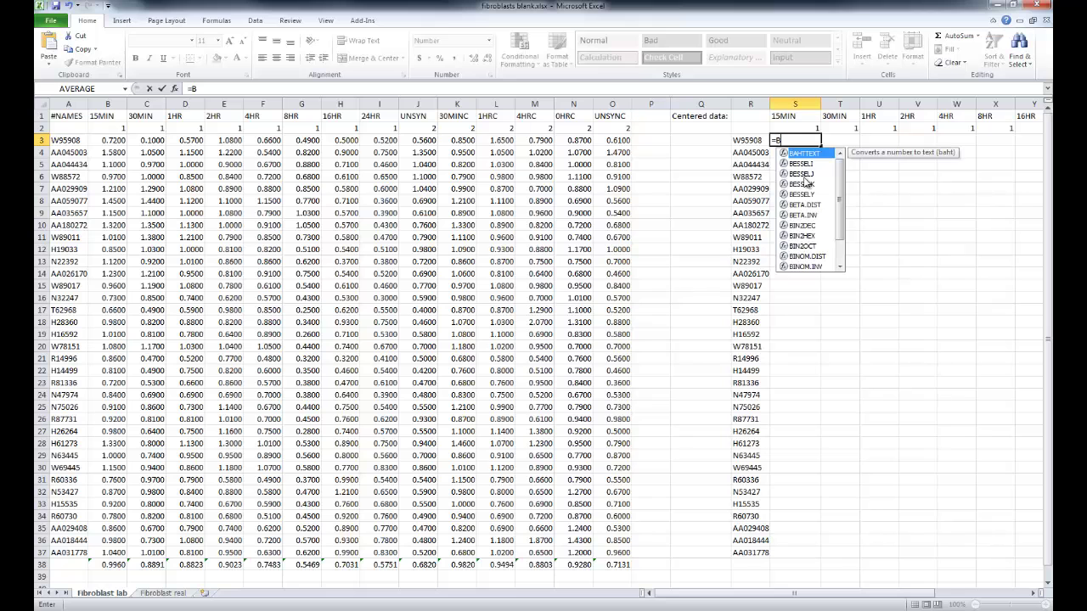
type("3")
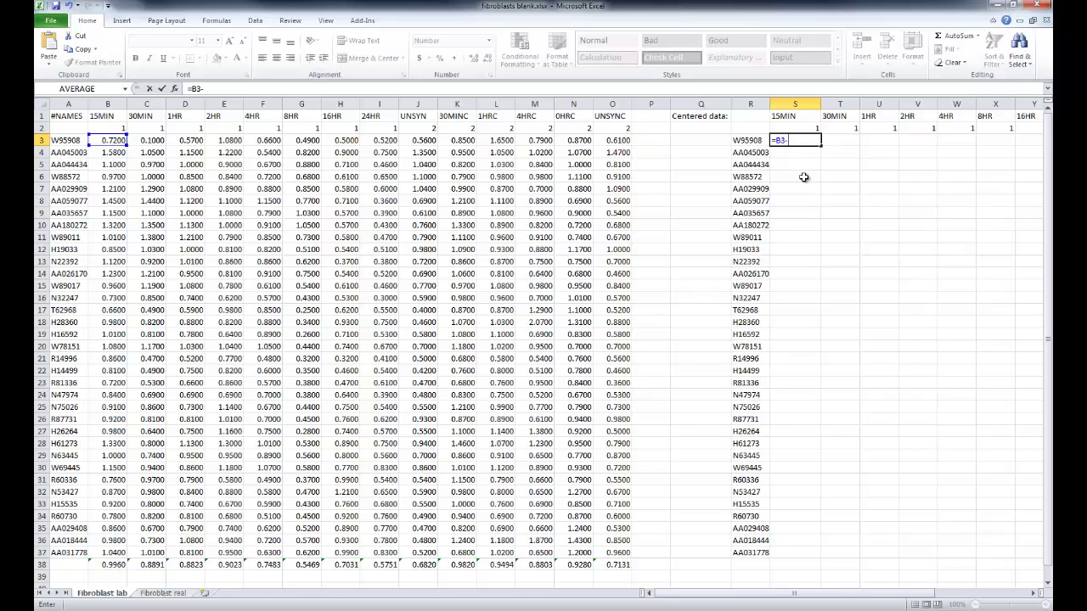
type("-$B$38")
key("Return")
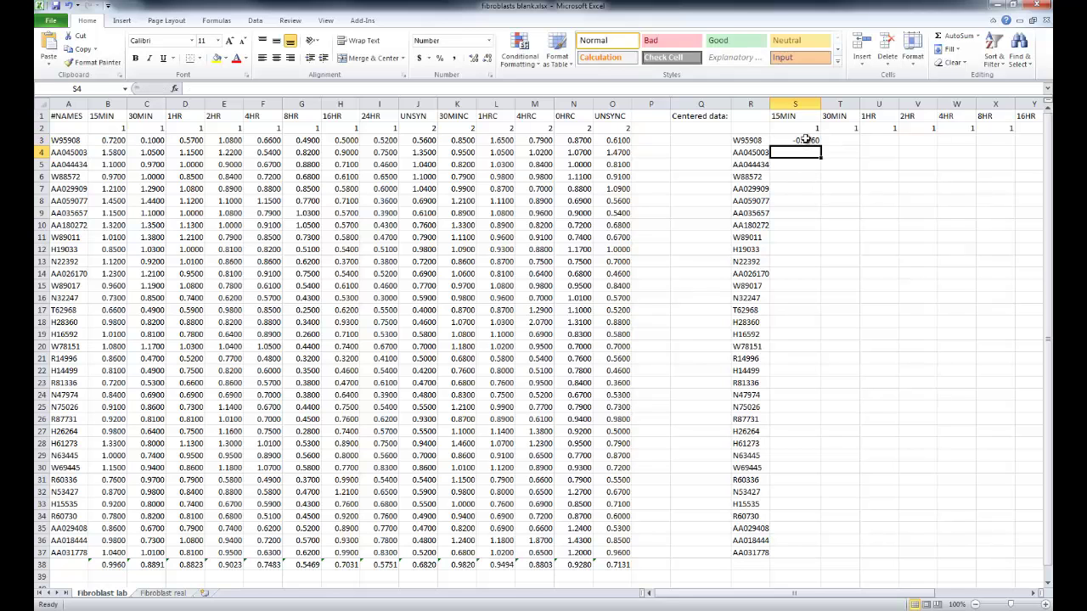
Step: Fill the centring formula from S3 down the 15MIN column to S37
left_click(807, 141)
left_click_drag(820, 146, 821, 555)
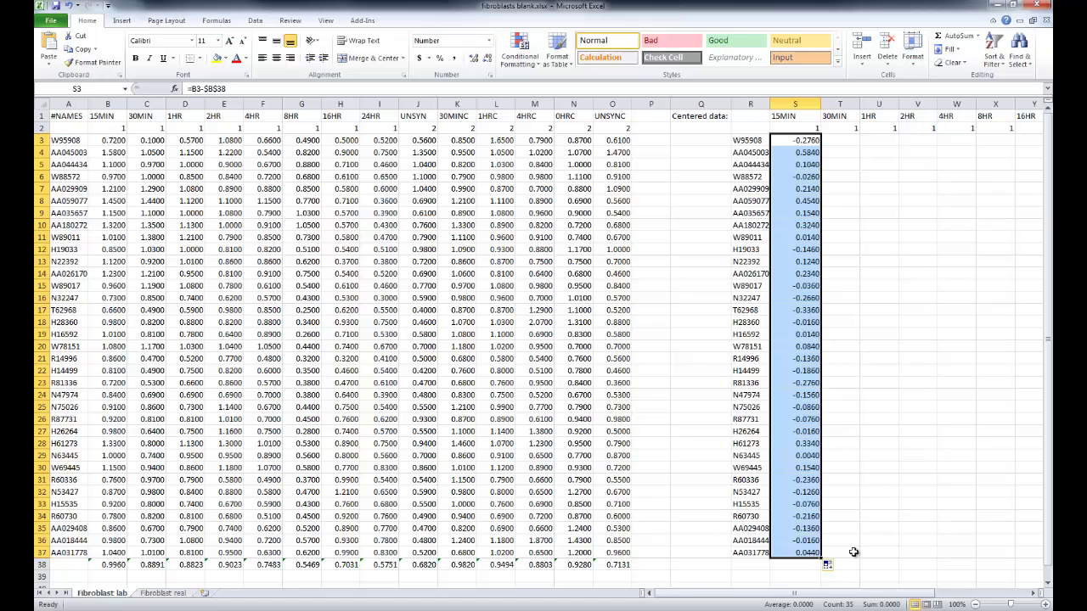
left_click(804, 565)
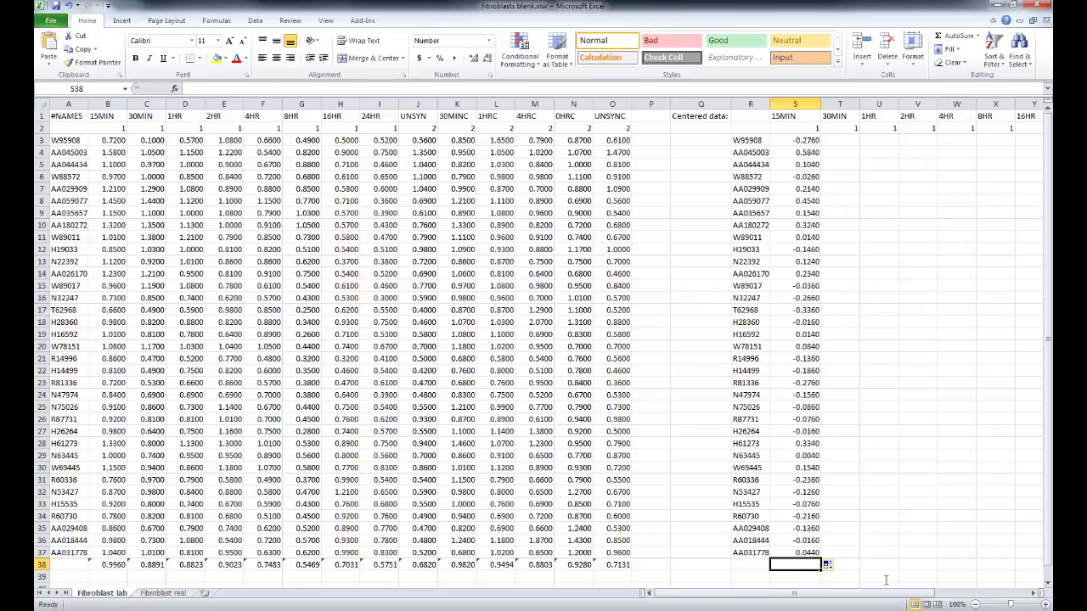
Step: Fill the S3 centring formula across row 3 of the centered data through AF3
left_click(817, 141)
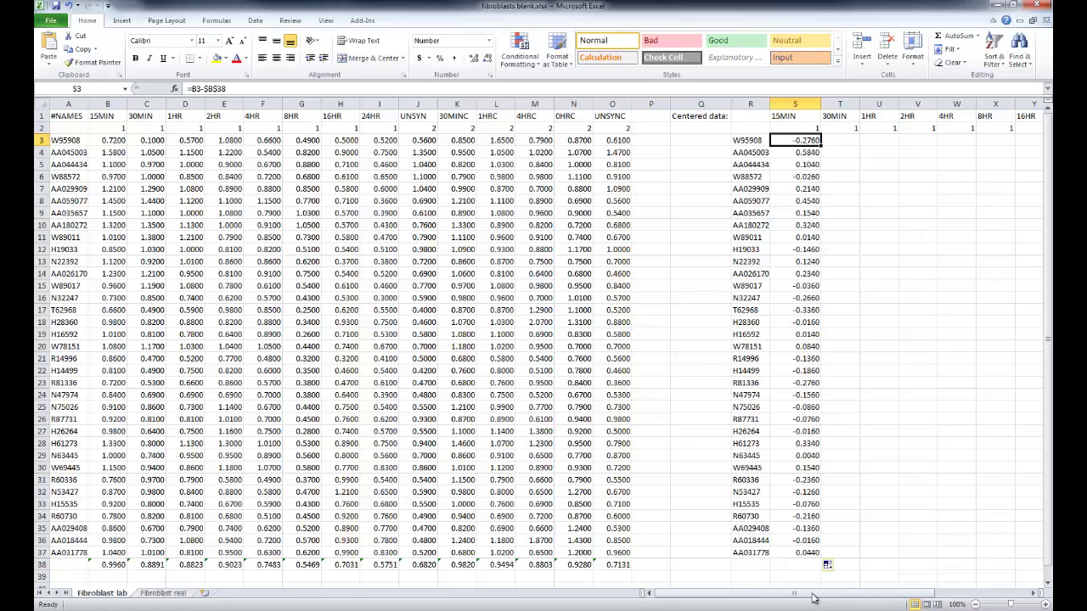
left_click_drag(650, 594, 684, 593)
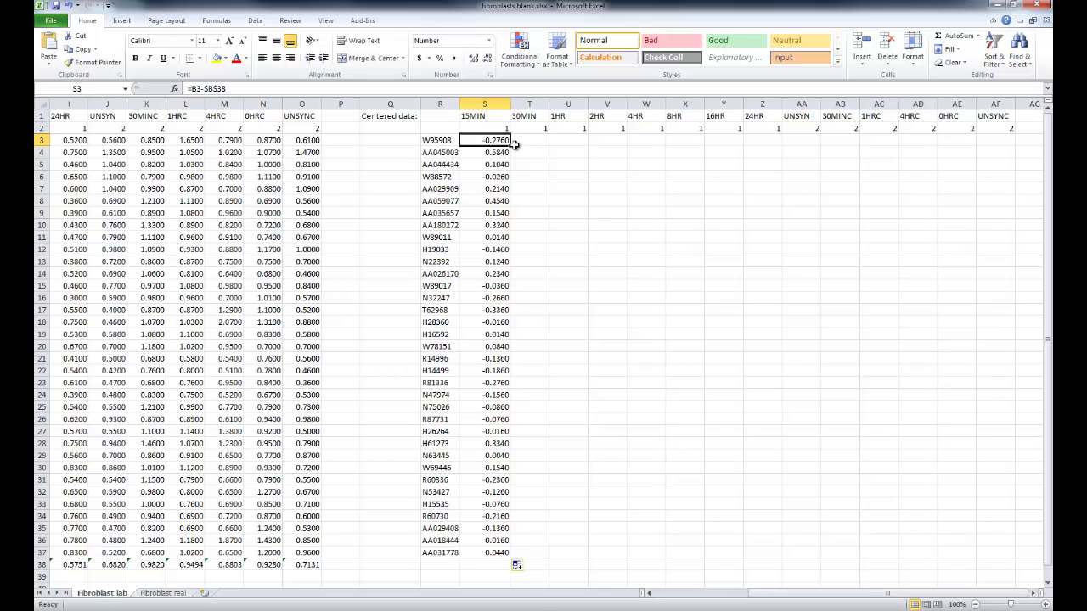
left_click_drag(511, 146, 1005, 136)
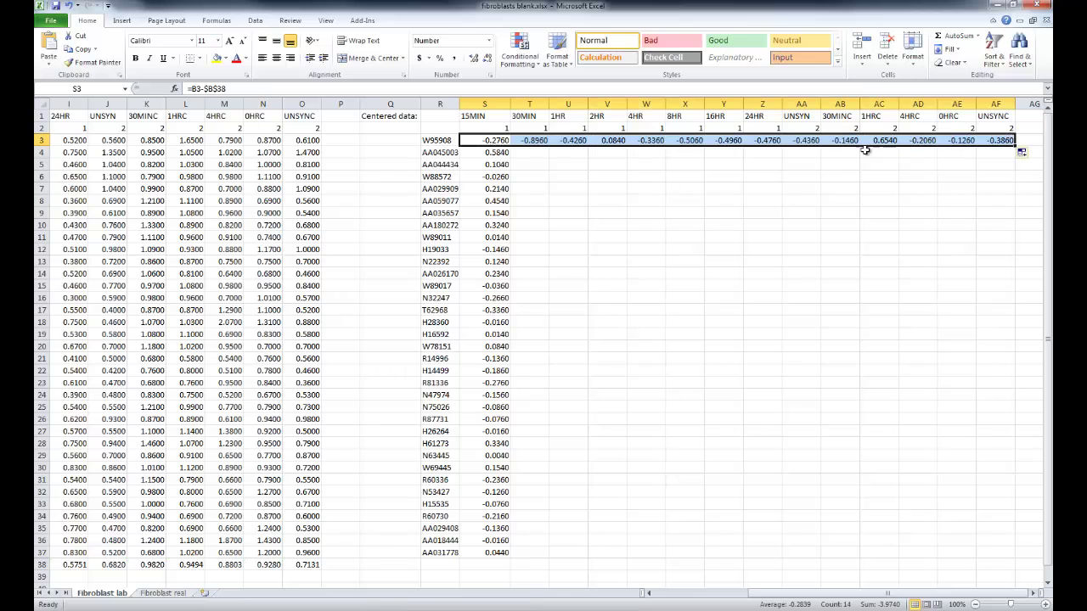
Step: Correct the subtracted average reference to $C$38 in T3 and $D$38 in U3
left_click(535, 140)
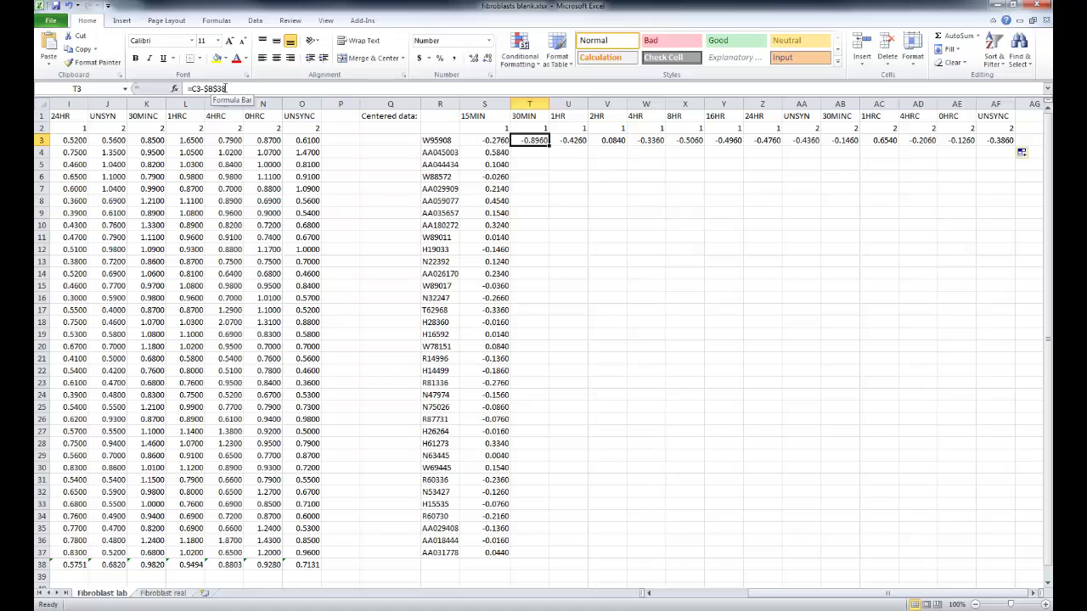
left_click(207, 88)
key("Delete")
type("C")
left_click(575, 140)
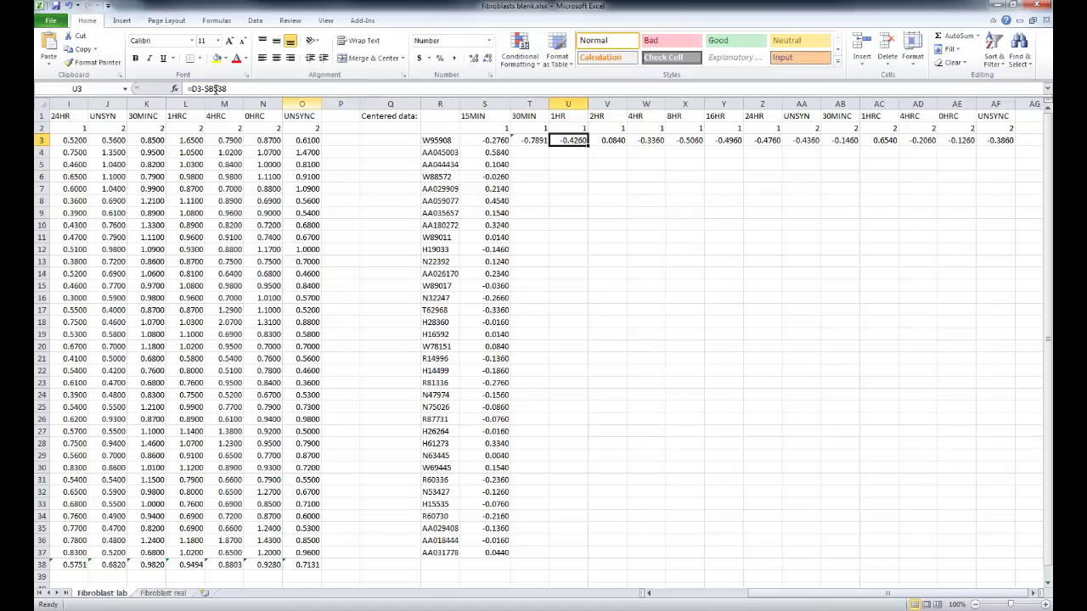
left_click(210, 88)
type("D")
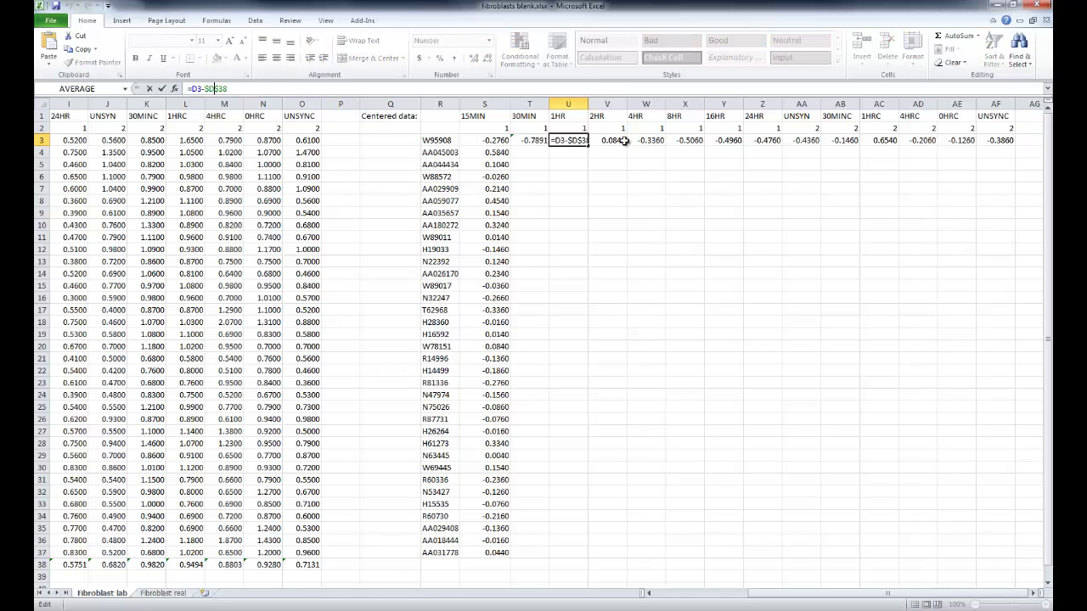
Step: Correct the subtracted average reference to $E$38 in V3 and $F$38 in W3
left_click(623, 140)
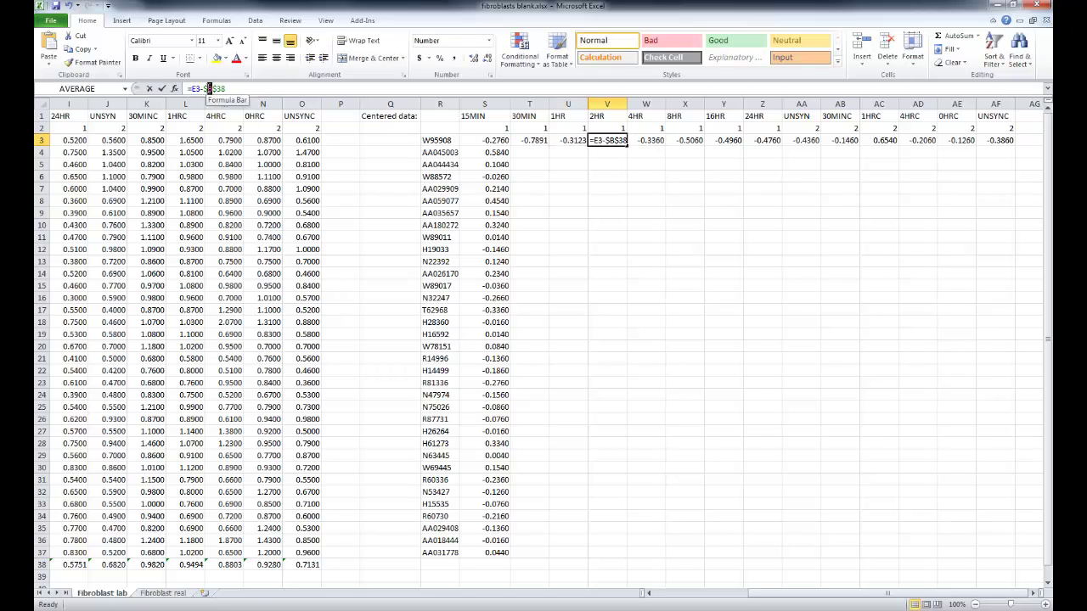
double_click(208, 88)
type("E")
key("Tab")
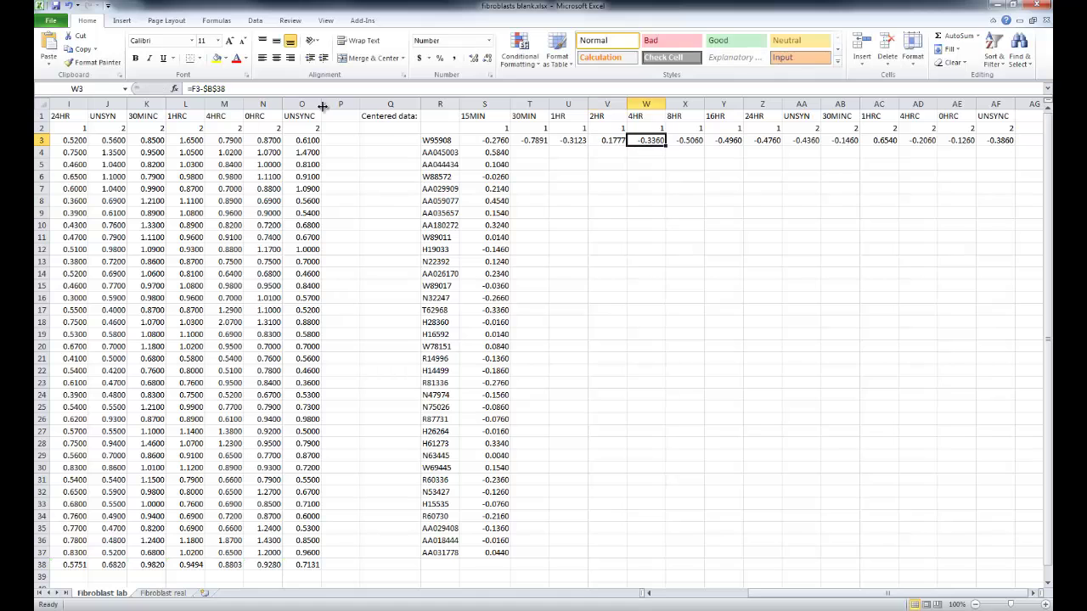
double_click(210, 88)
type("F")
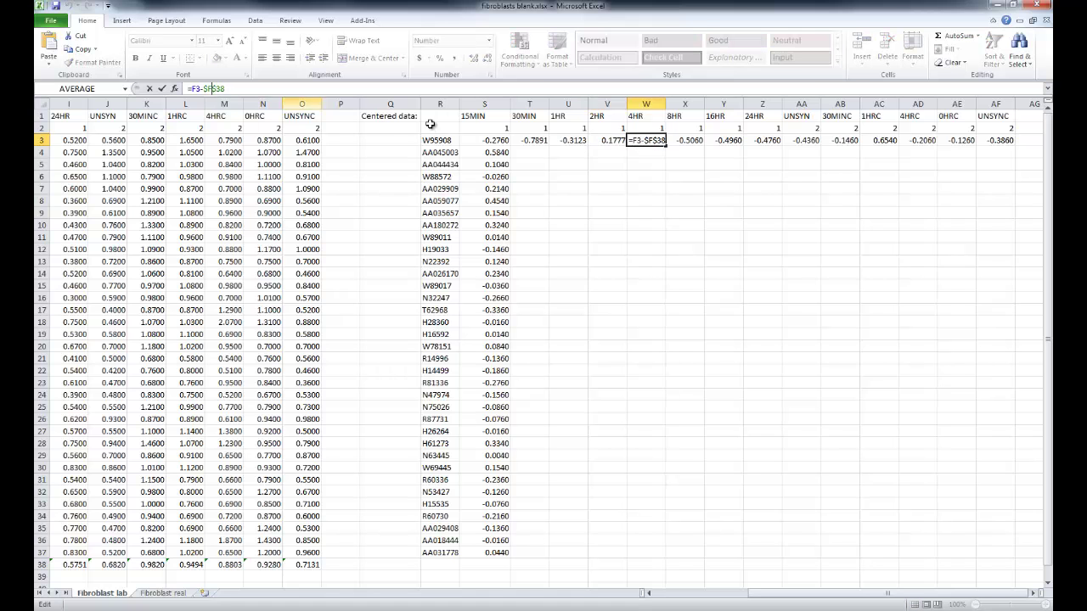
key("Tab")
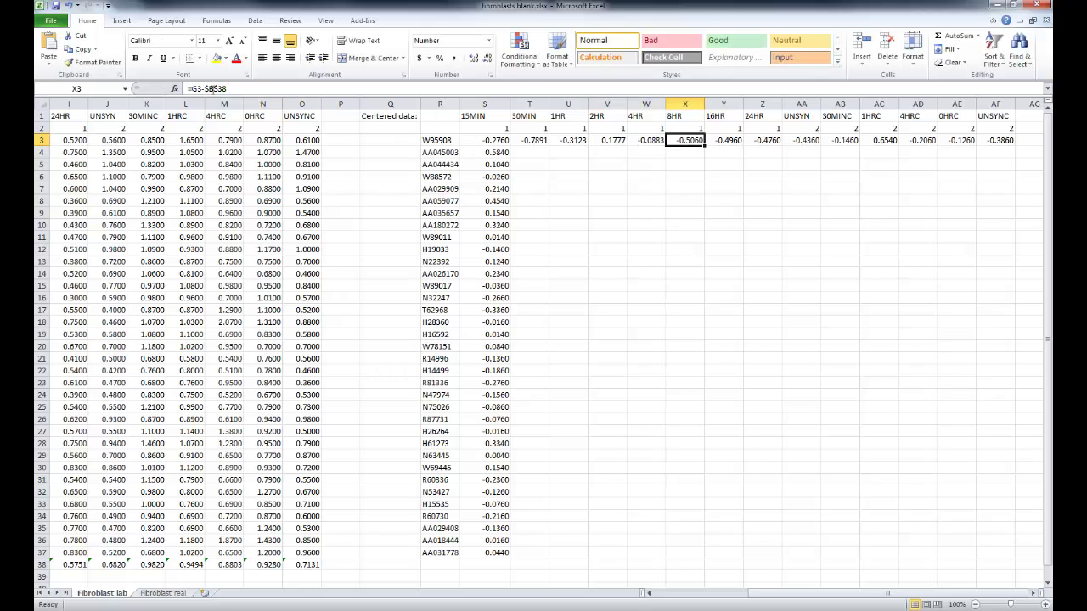
Step: Correct the subtracted average reference to $G$38 in X3, $H$38 in Y3 and $I$38 in Z3
type("G")
key("Tab")
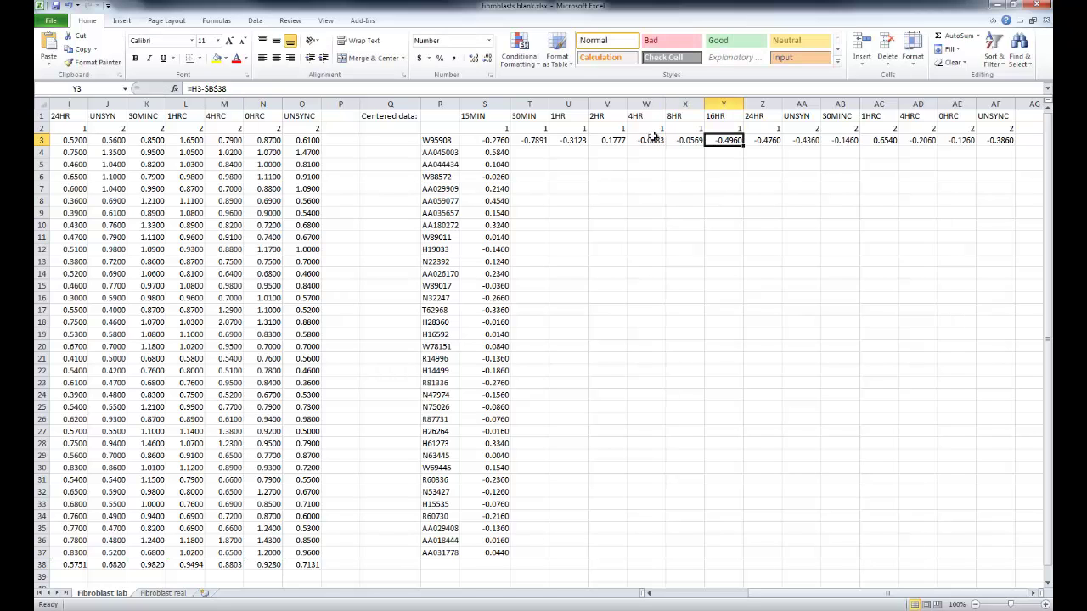
double_click(210, 88)
type("H")
key("Tab")
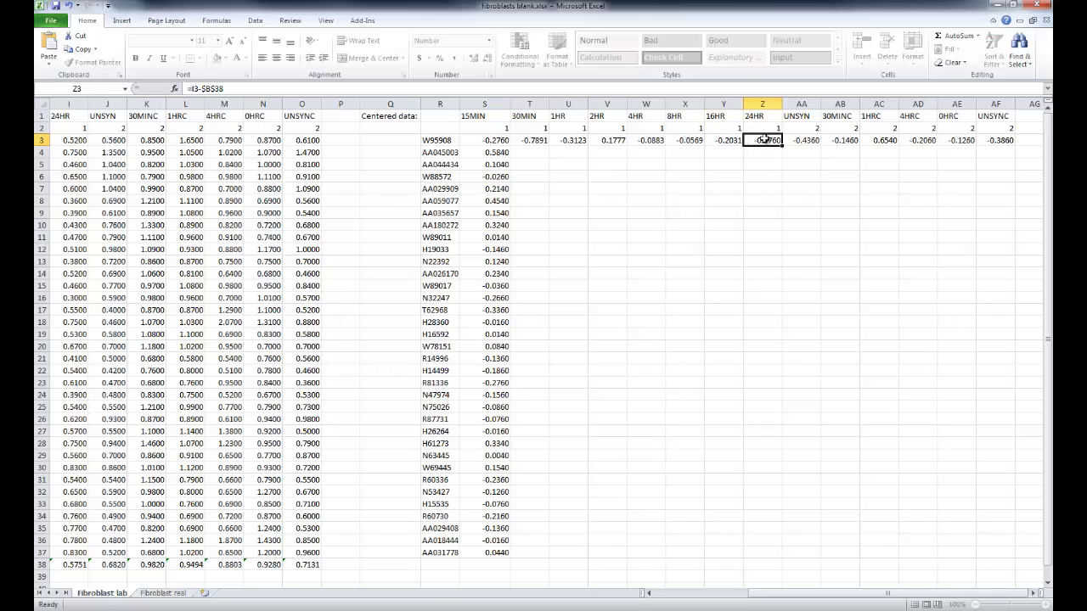
double_click(207, 89)
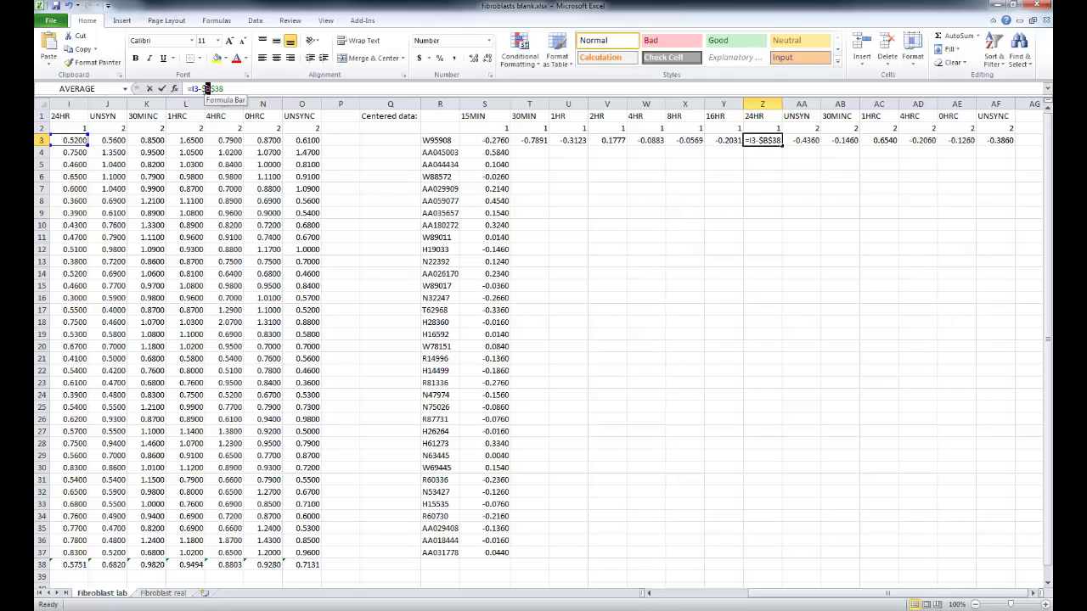
type("I")
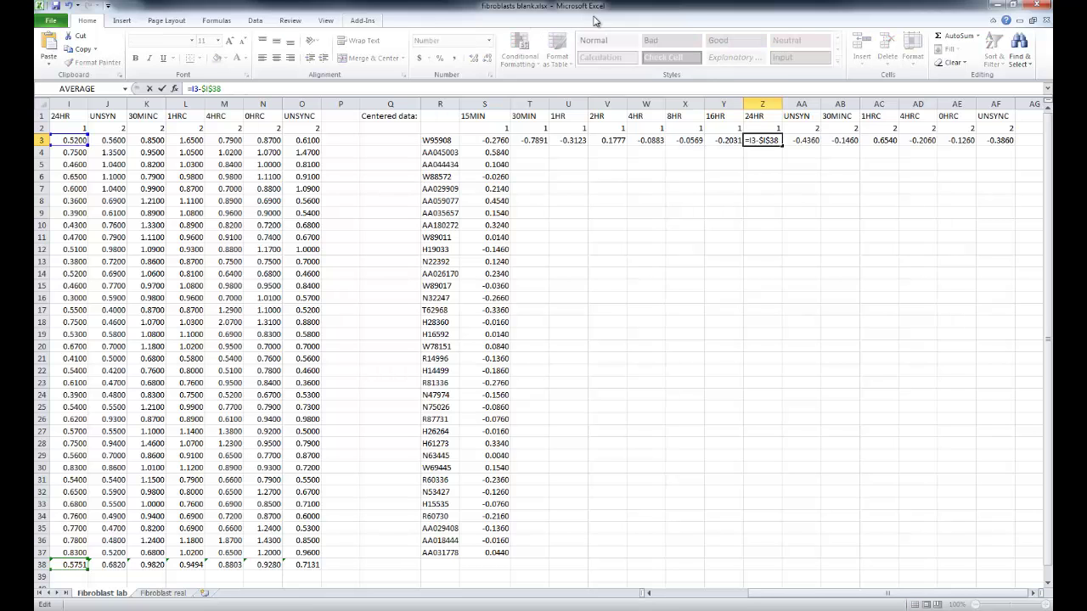
key("Tab")
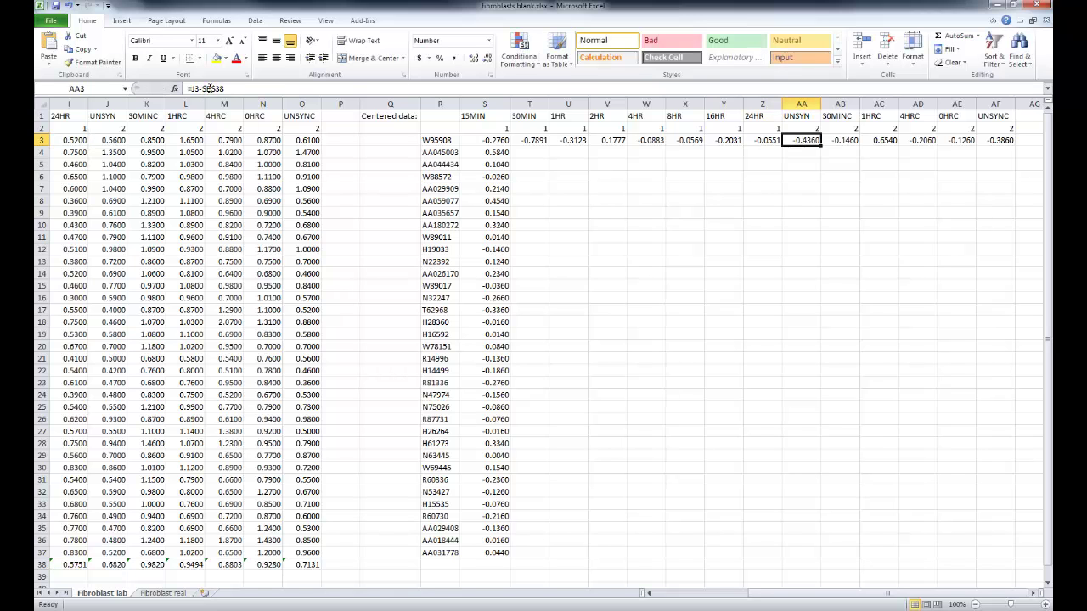
Step: Correct the subtracted average in AA3 through AF3 so each formula uses its own source column's row 38 average, from $J$38 to $O$38
double_click(206, 89)
left_click_drag(206, 89, 212, 88)
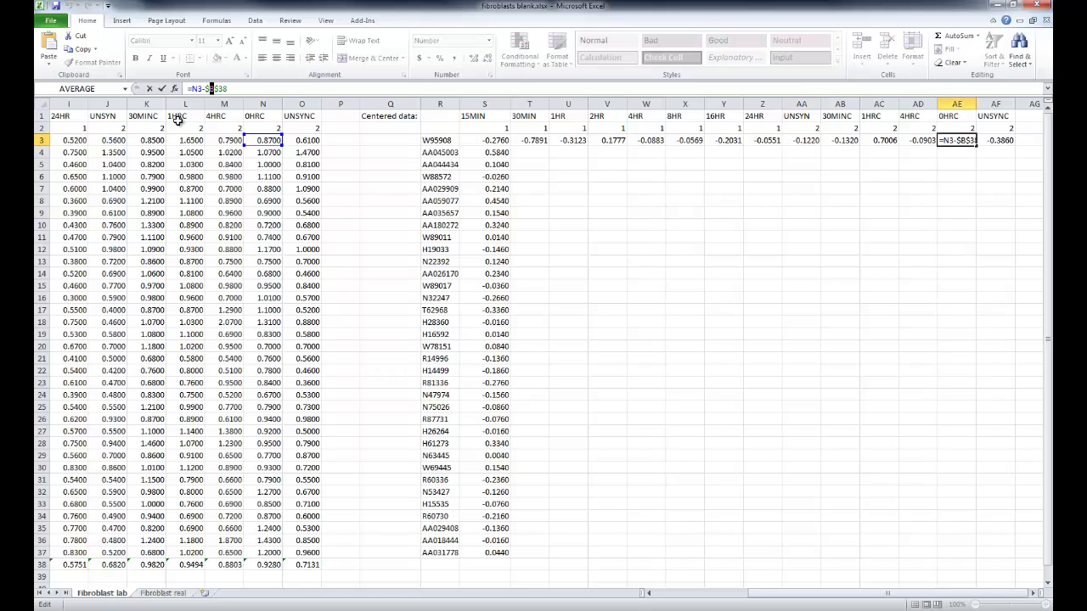
type("N3-$N$38")
key("Tab")
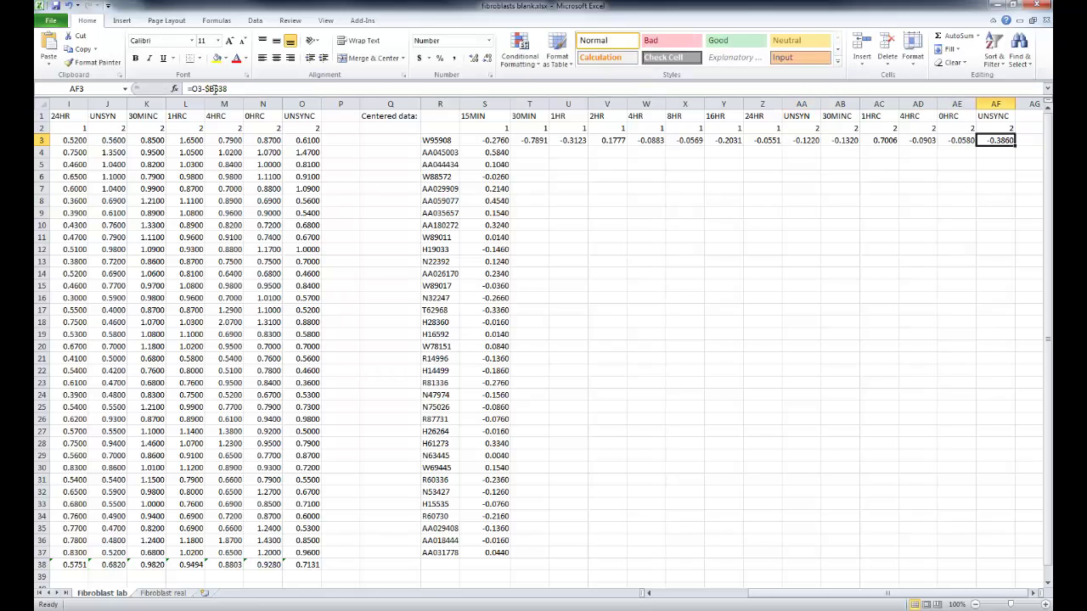
double_click(215, 89)
type("O")
left_click(541, 140)
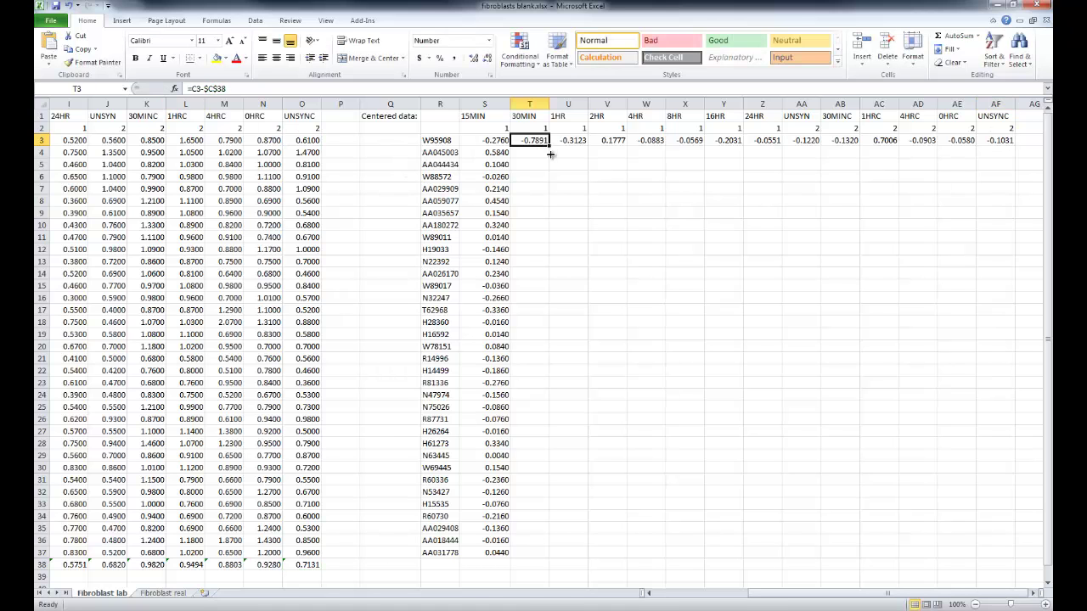
Step: Fill the centering formulas in T3, U3, V3 and W3 down to row 37
left_click_drag(549, 146, 545, 553)
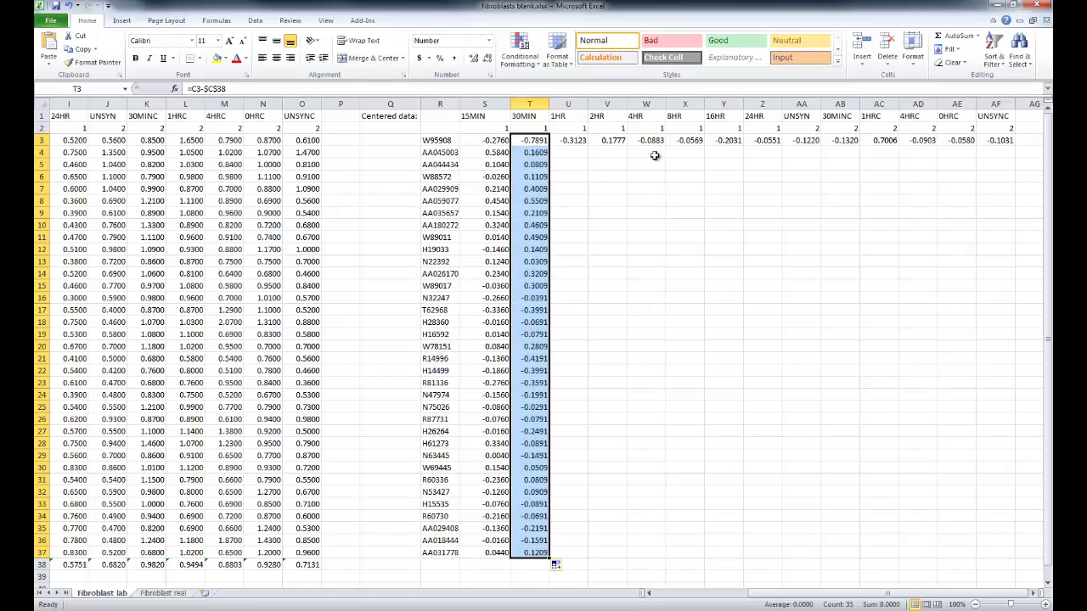
left_click(584, 142)
left_click_drag(586, 149, 583, 555)
left_click(622, 142)
left_click_drag(626, 144, 623, 554)
left_click(661, 140)
left_click_drag(667, 146, 665, 558)
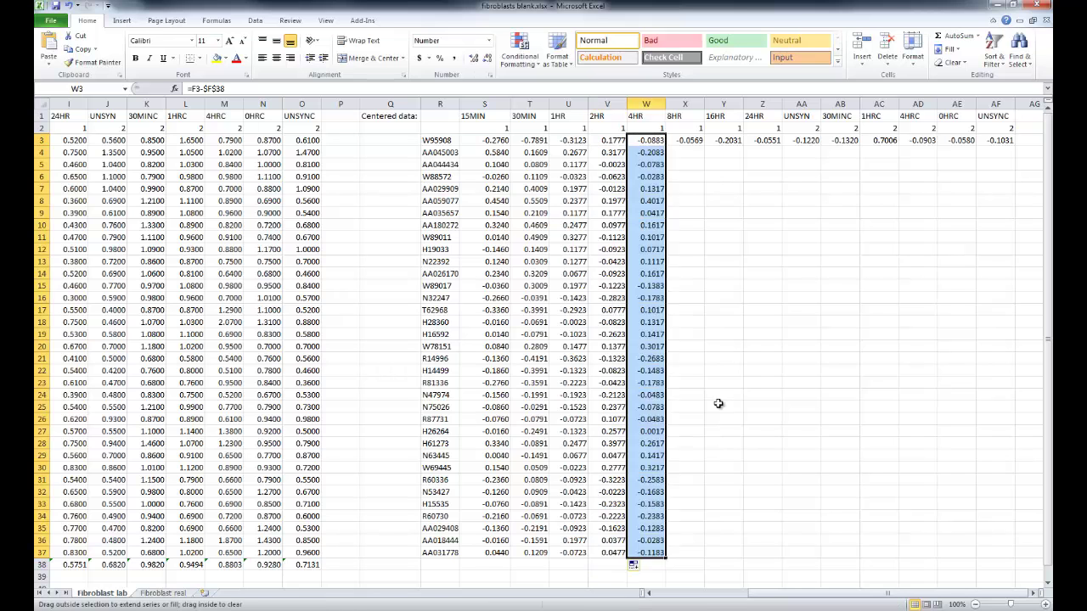
Step: Fill the centering formulas in X3, Y3, Z3 and AA3 down to row 37
left_click(691, 140)
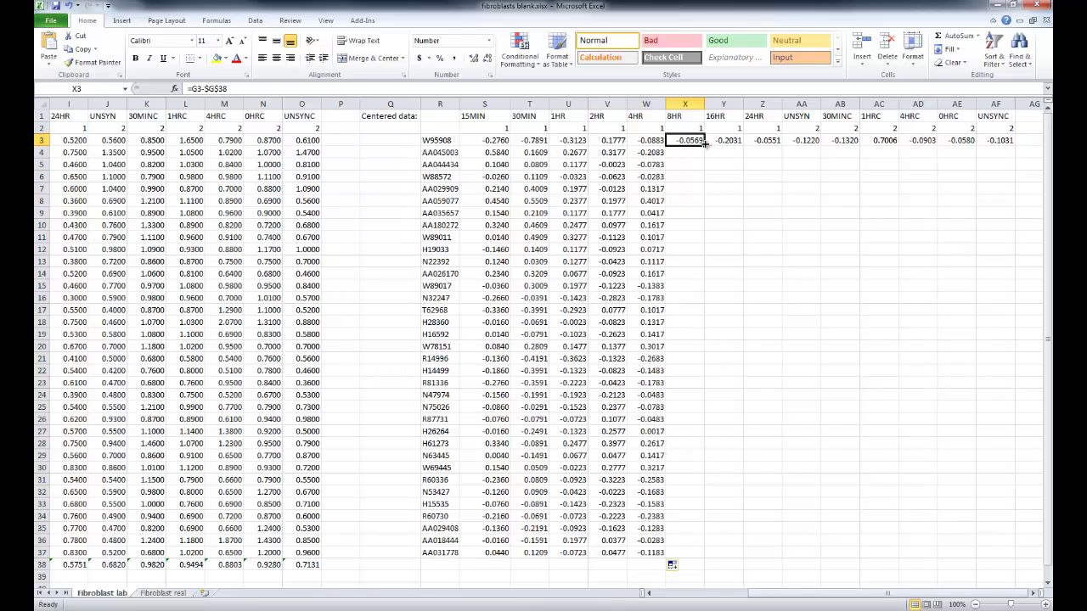
left_click_drag(704, 146, 702, 553)
left_click(726, 140)
left_click_drag(743, 145, 743, 558)
left_click(768, 141)
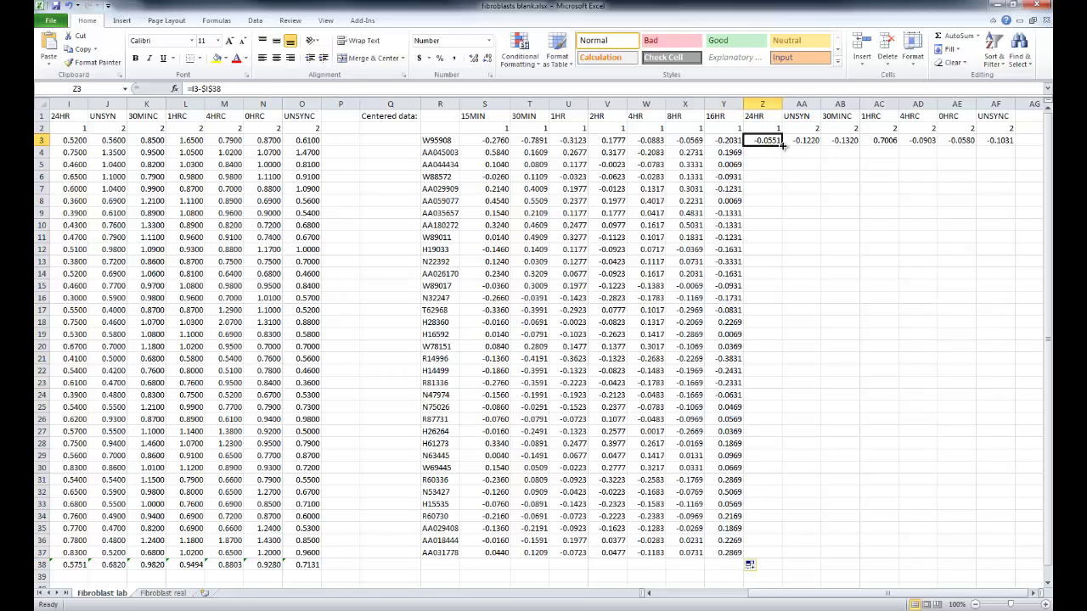
left_click_drag(783, 145, 780, 558)
left_click(817, 145)
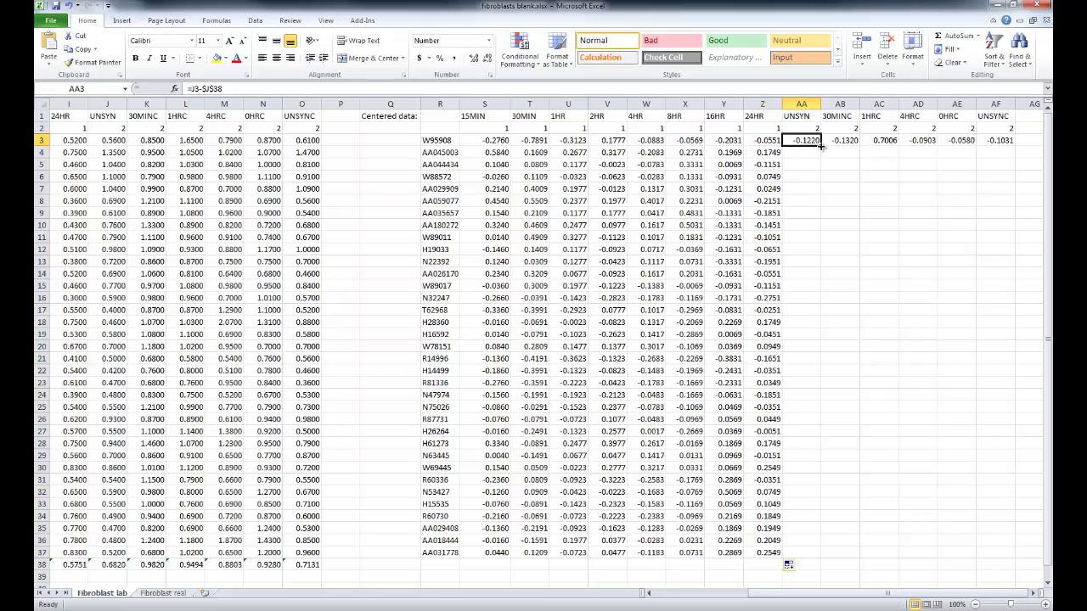
left_click_drag(817, 145, 819, 557)
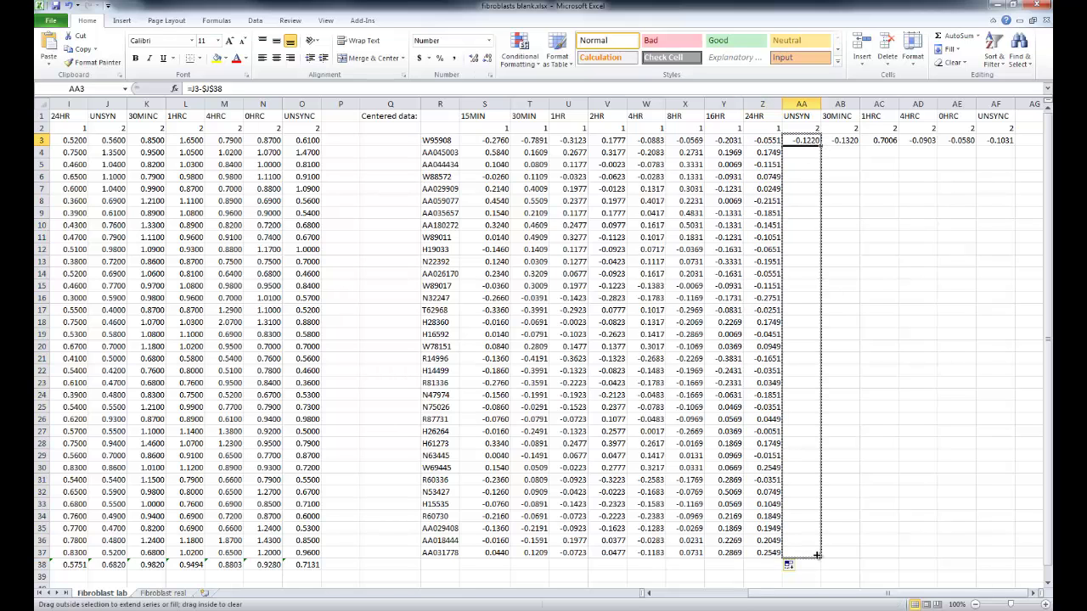
Step: Fill the centering formulas in the remaining columns, AB3 through AF3, down to row 37
left_click(849, 143)
double_click(859, 146)
left_click(934, 143)
left_click_drag(938, 146, 919, 552)
left_click(899, 541)
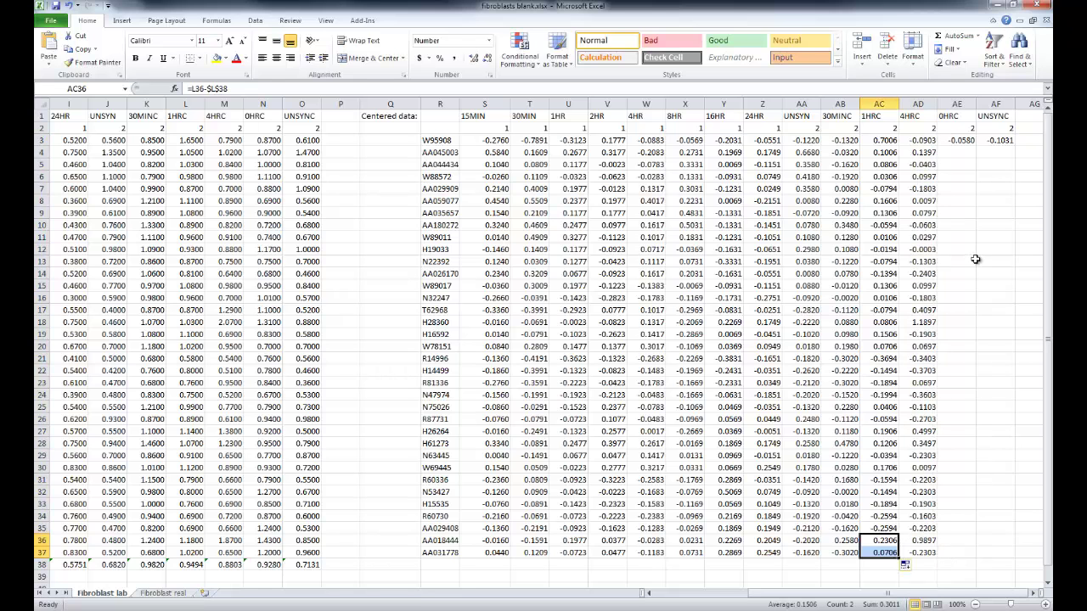
left_click(967, 141)
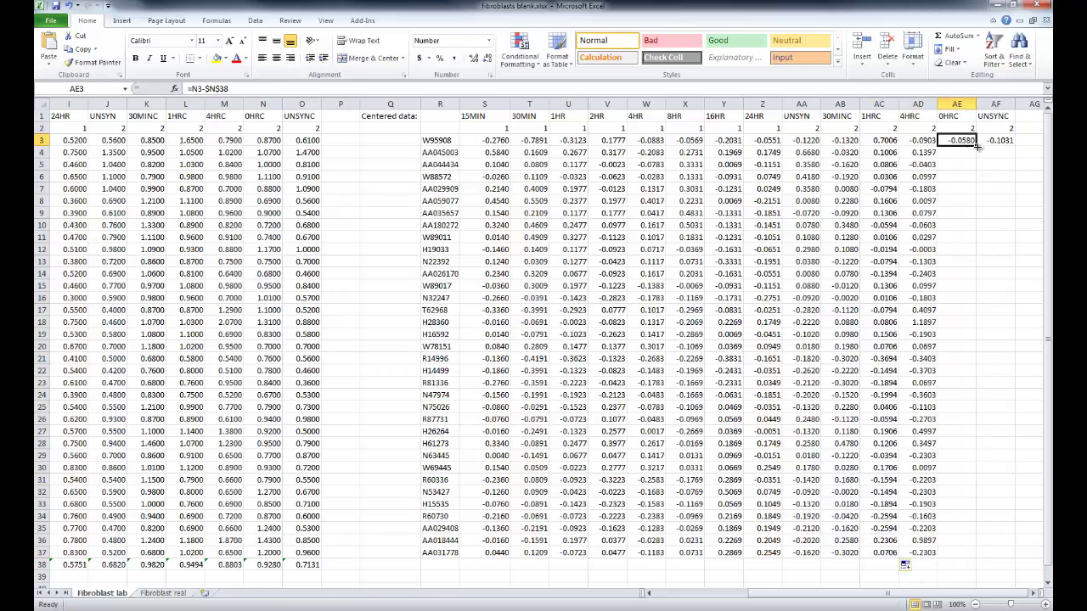
left_click_drag(975, 146, 974, 561)
left_click(1000, 142)
left_click_drag(1013, 146, 1002, 554)
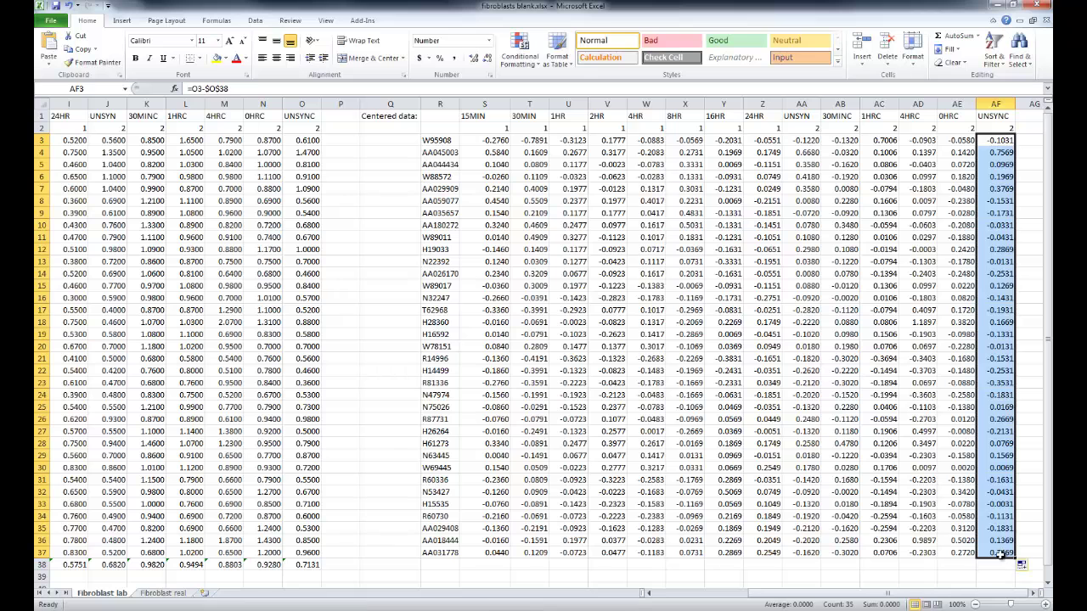
Step: Calculate the average of S3:S37 in S38 and copy the formula across row 38 to AF38
left_click(504, 565)
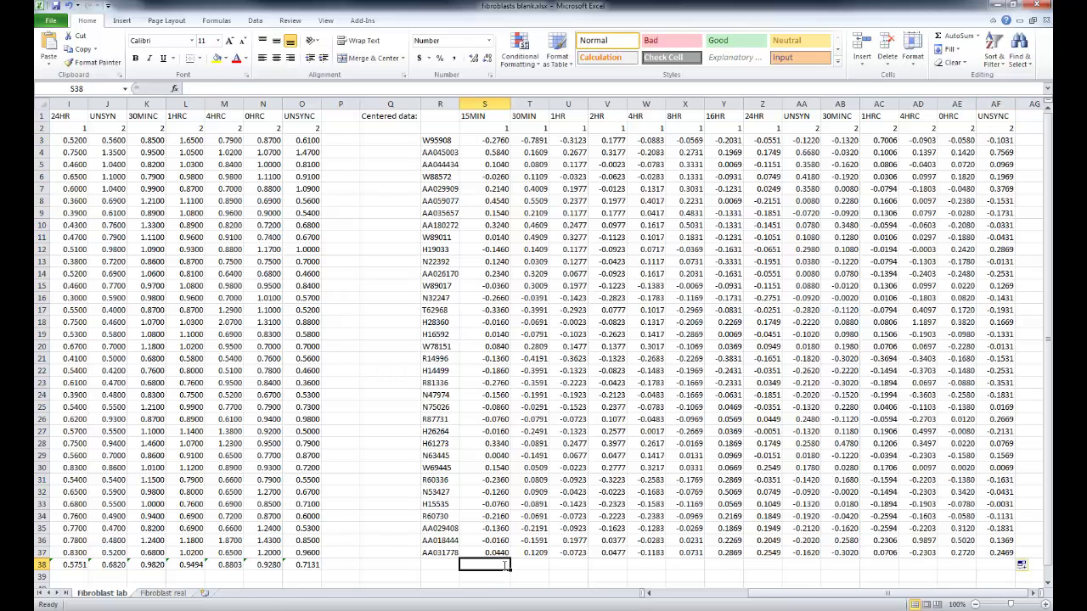
type("=aver")
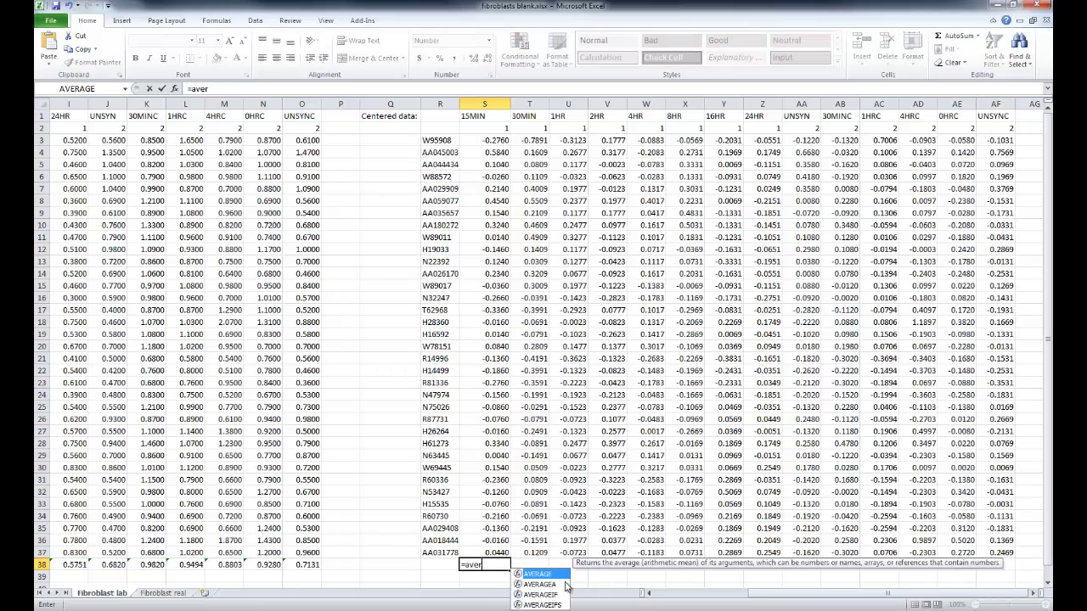
double_click(542, 574)
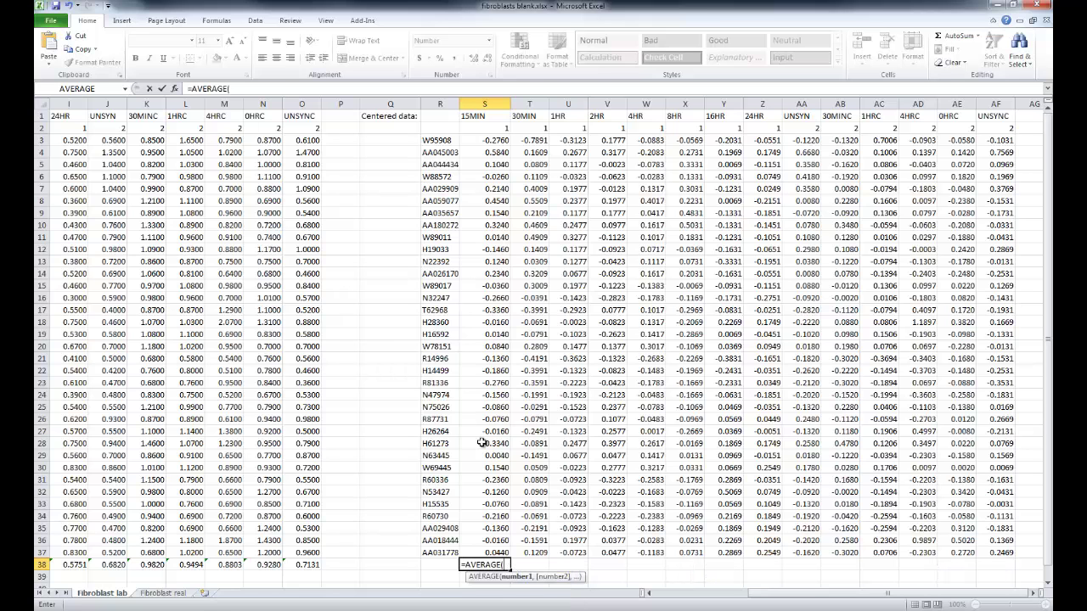
left_click_drag(485, 140, 488, 553)
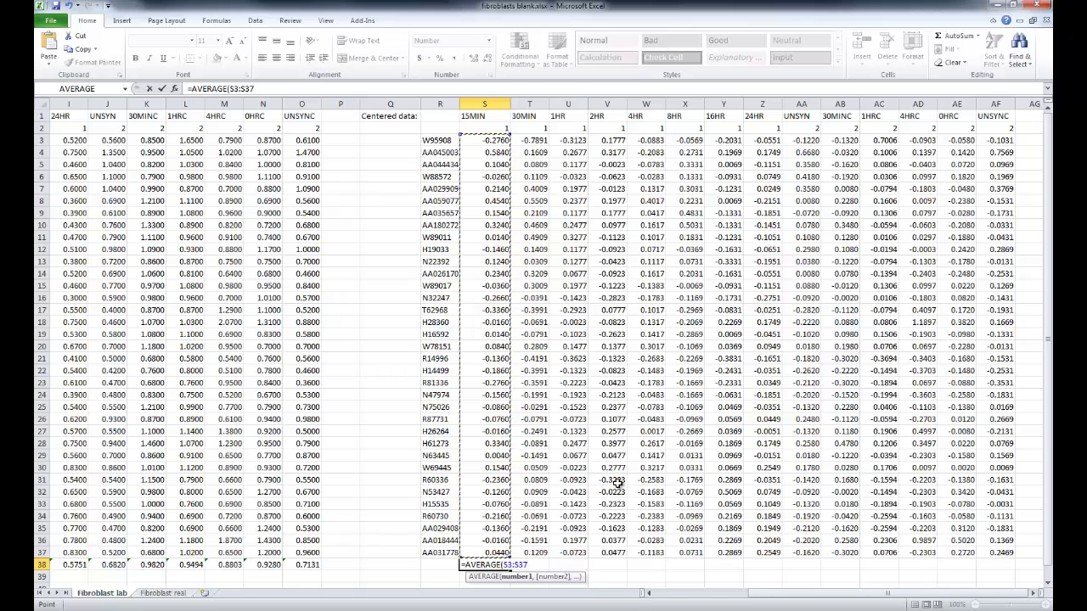
type(")")
key("ctrl+Return")
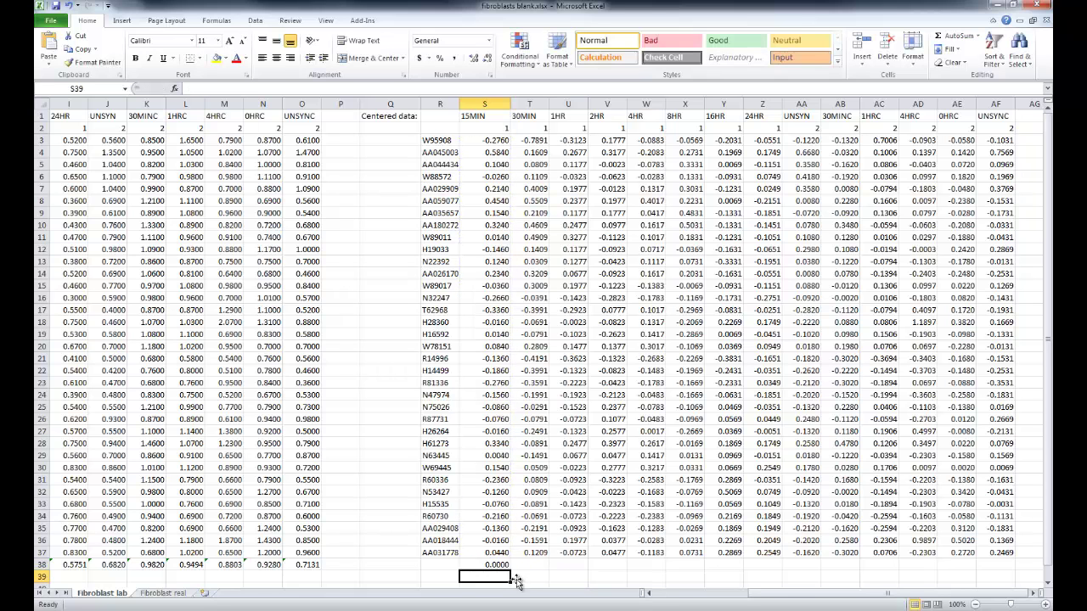
left_click_drag(512, 569, 1005, 565)
left_click(889, 504)
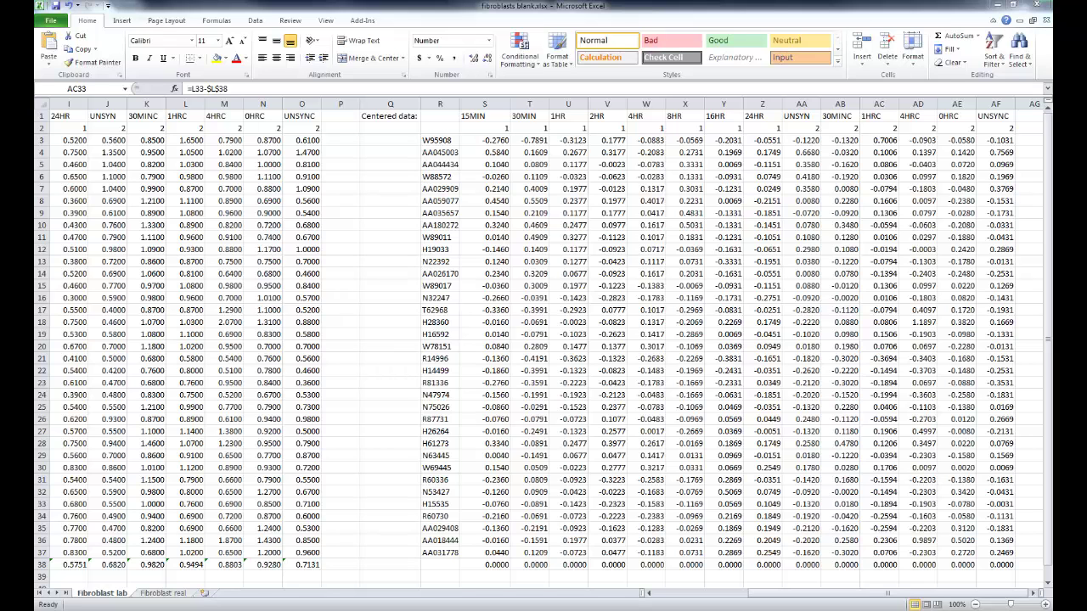
Step: Start the SAM add-in on the centered data in S2:AF37, including the class label row
left_click(362, 20)
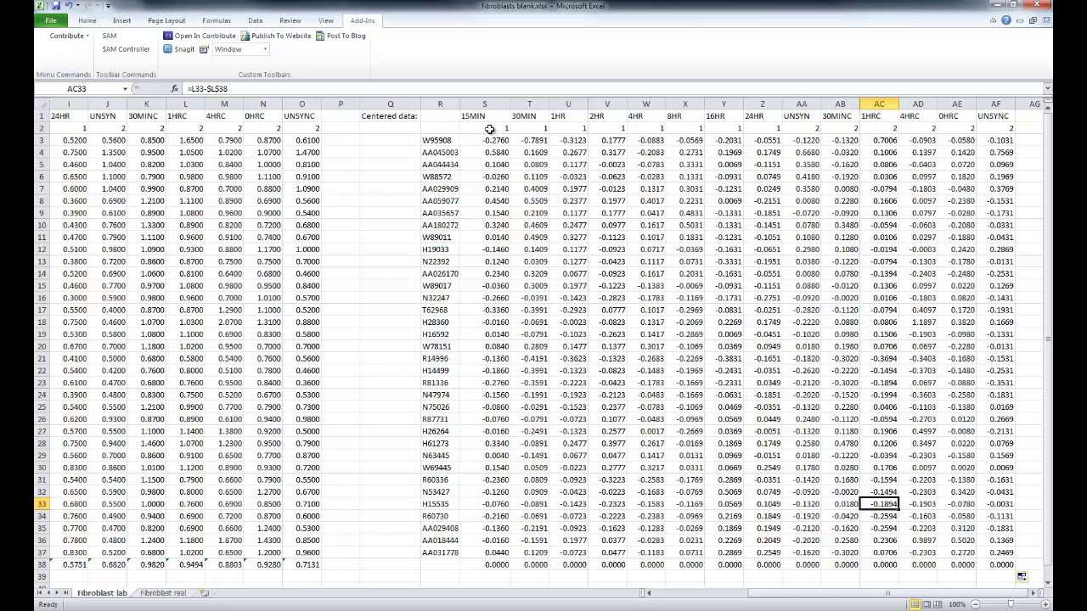
left_click_drag(490, 129, 1002, 554)
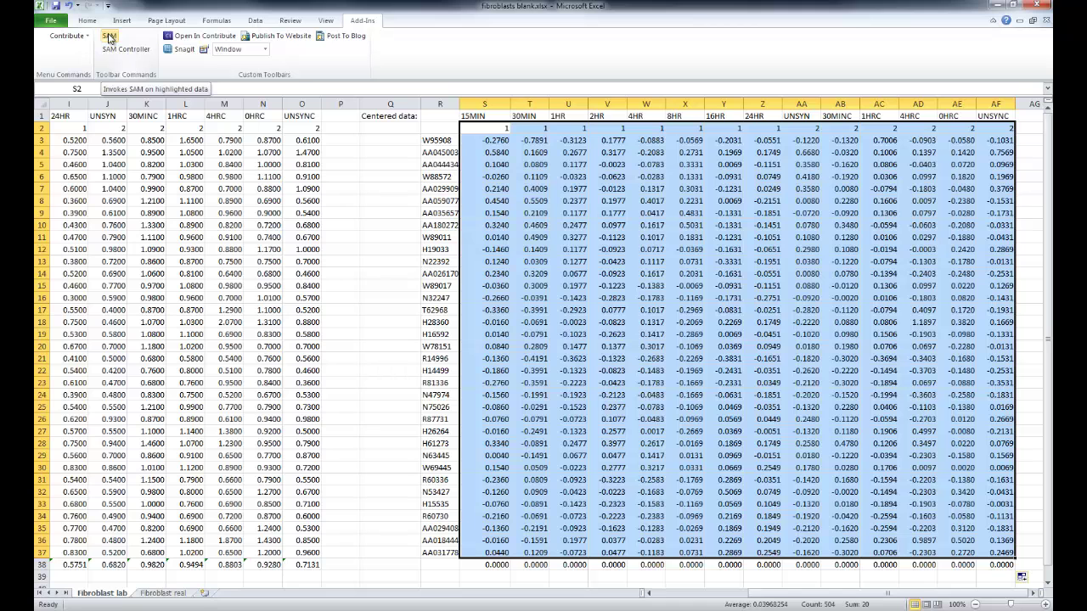
left_click(108, 38)
left_click(109, 37)
left_click(109, 37)
left_click(109, 37)
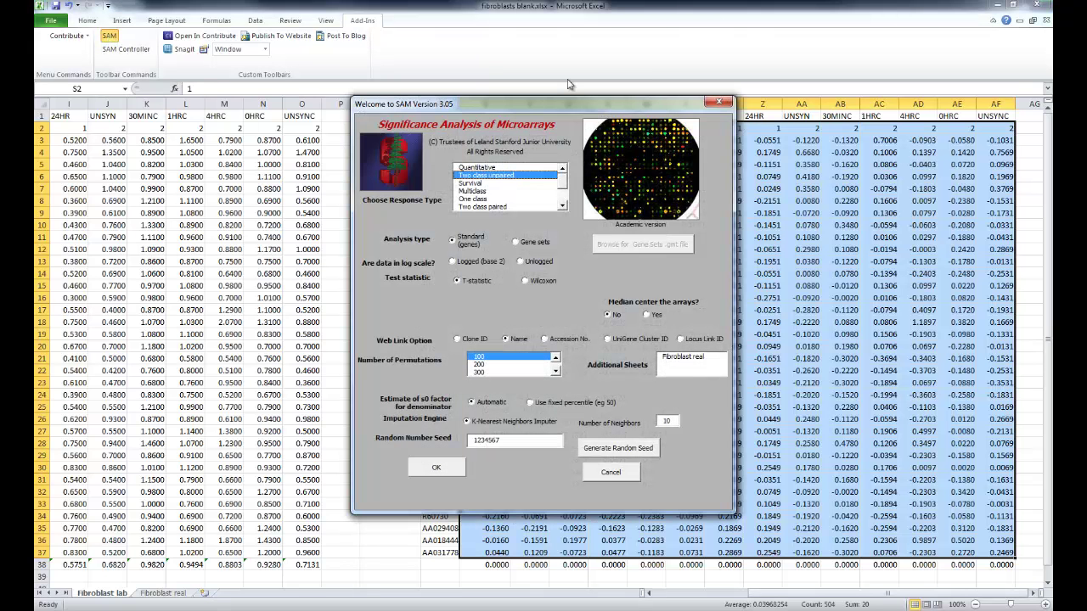
Step: Run the two class unpaired SAM analysis with the data marked as unlogged and Name as the web link option
left_click(534, 262)
left_click(520, 261)
left_click(520, 262)
left_click(506, 339)
left_click(448, 474)
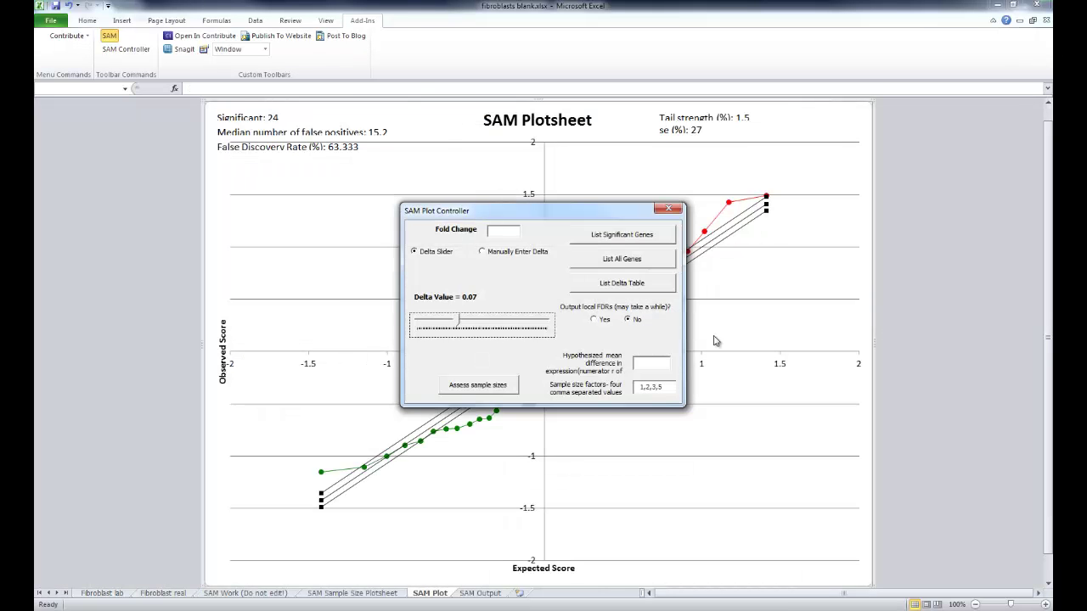
Step: Move the SAM Plot Controller off the plot and try delta values of 0.12, 0 and 0.05 with the slider
left_click_drag(544, 212, 841, 388)
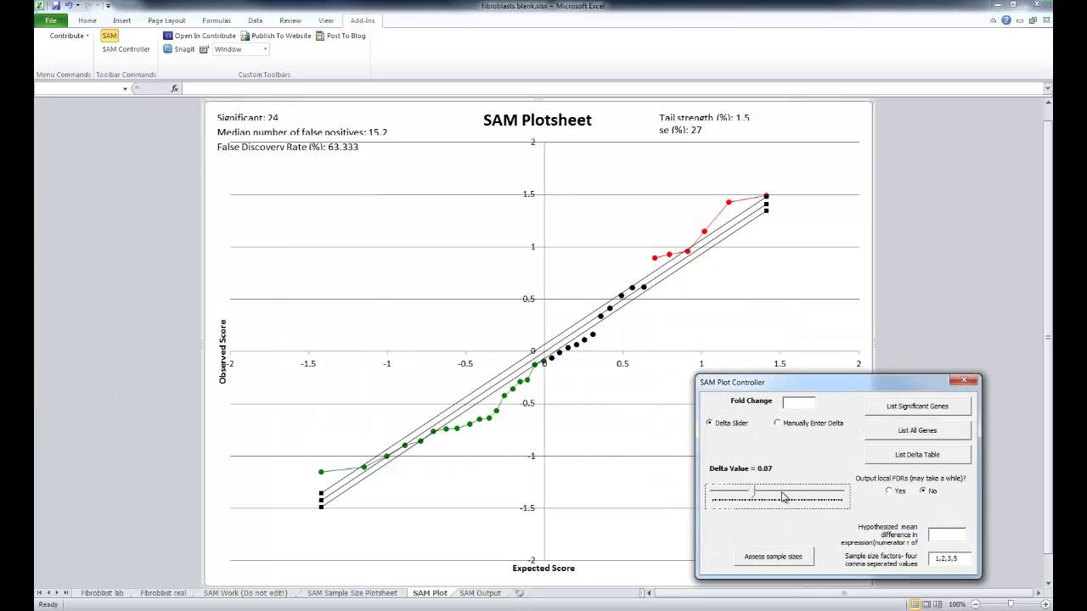
left_click(786, 498)
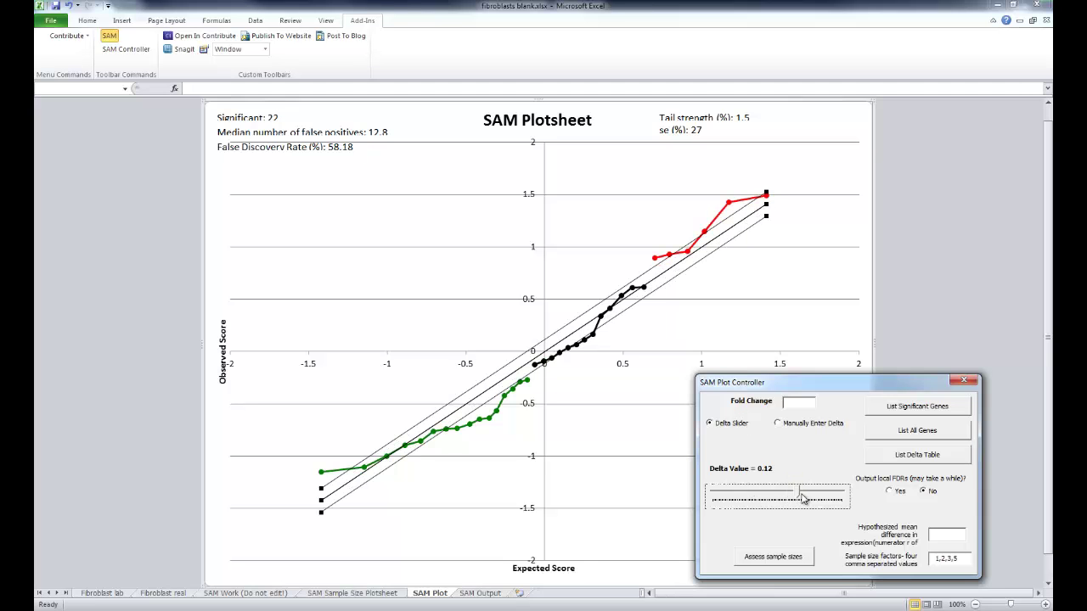
left_click_drag(798, 494, 724, 501)
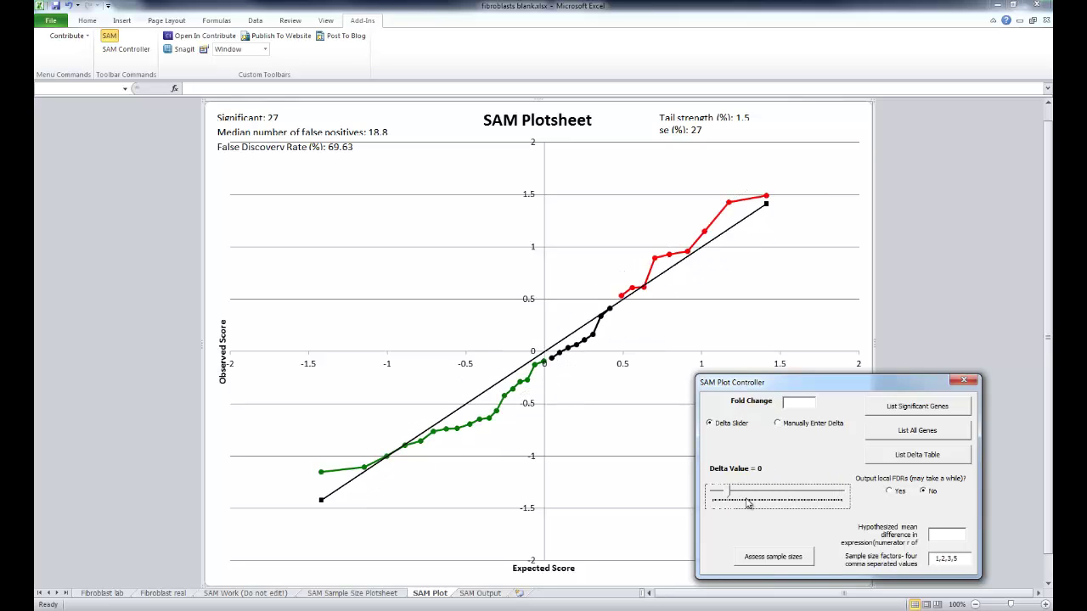
left_click_drag(726, 492, 779, 495)
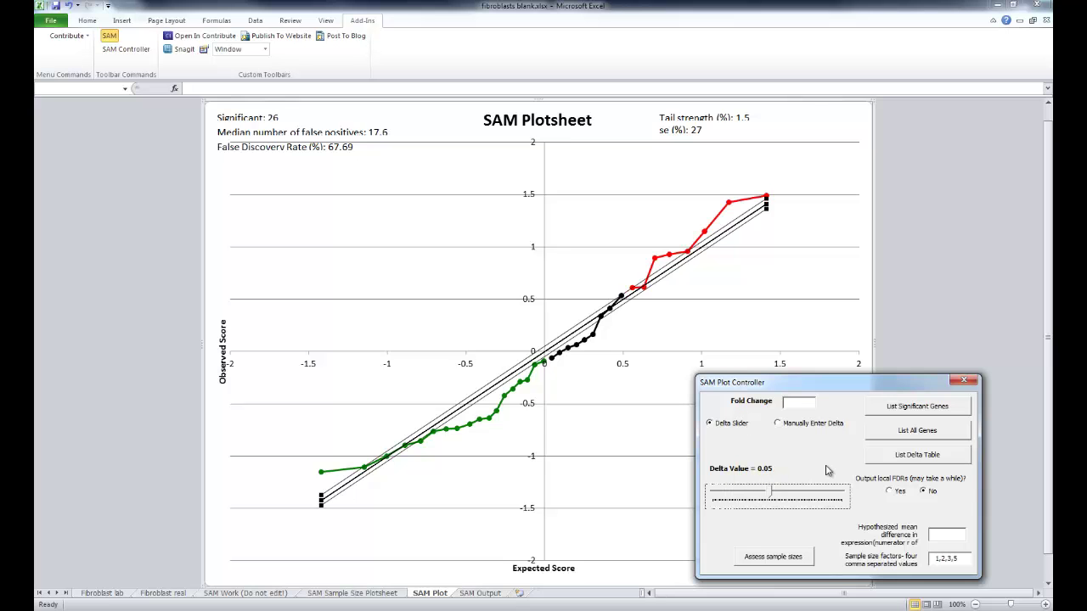
Step: Switch to manual delta entry, set the delta value to 0.2 and list the significant genes
left_click(787, 424)
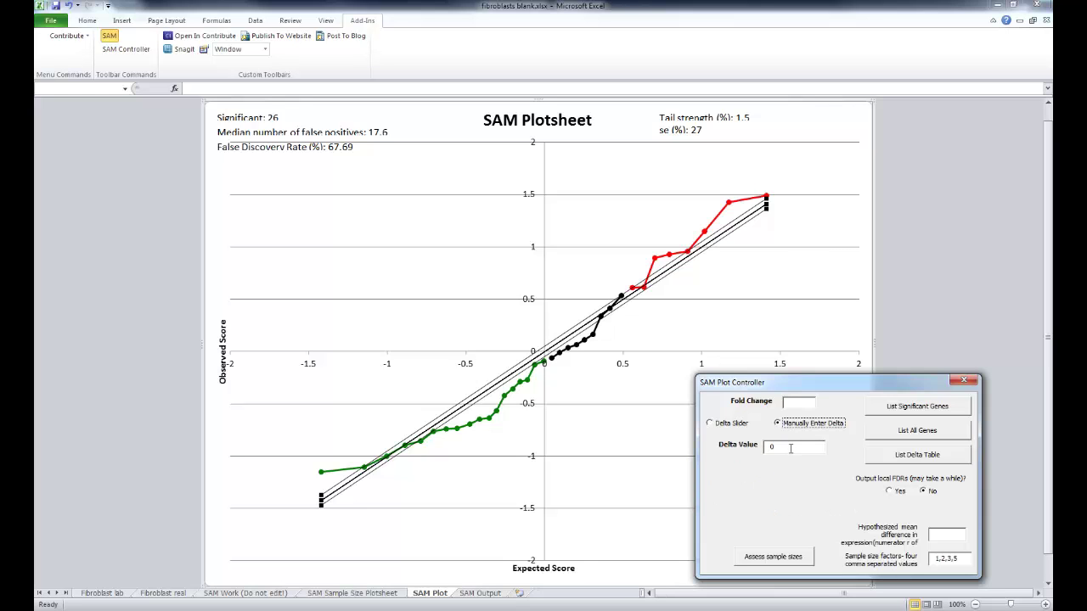
left_click_drag(791, 448, 768, 450)
type(".2")
left_click(891, 408)
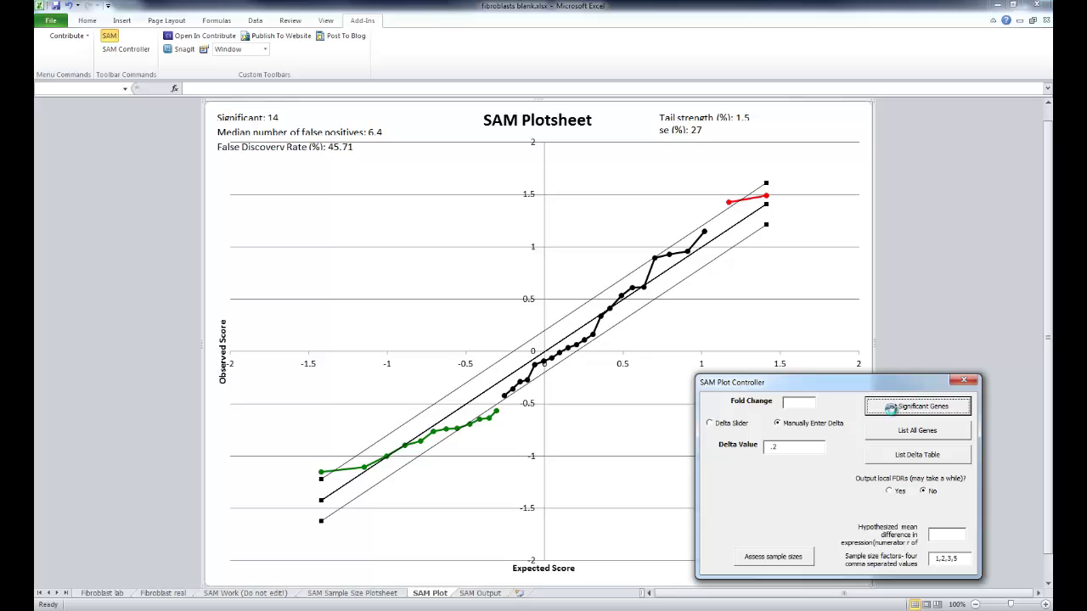